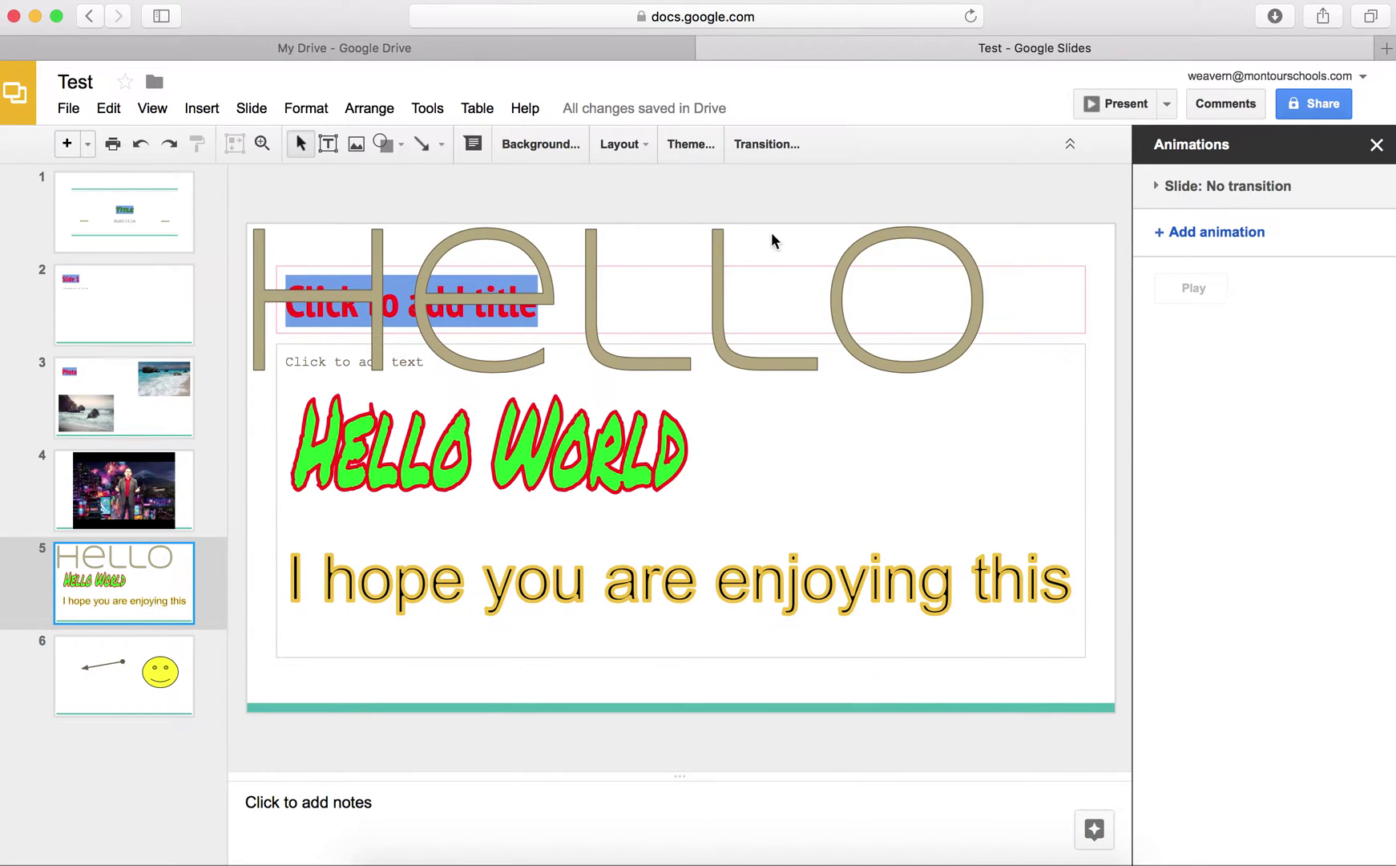
Close the Animations panel, go to slide 6 and select its smiley face.
{"action": "left_click", "coordinate": [1376, 145]}
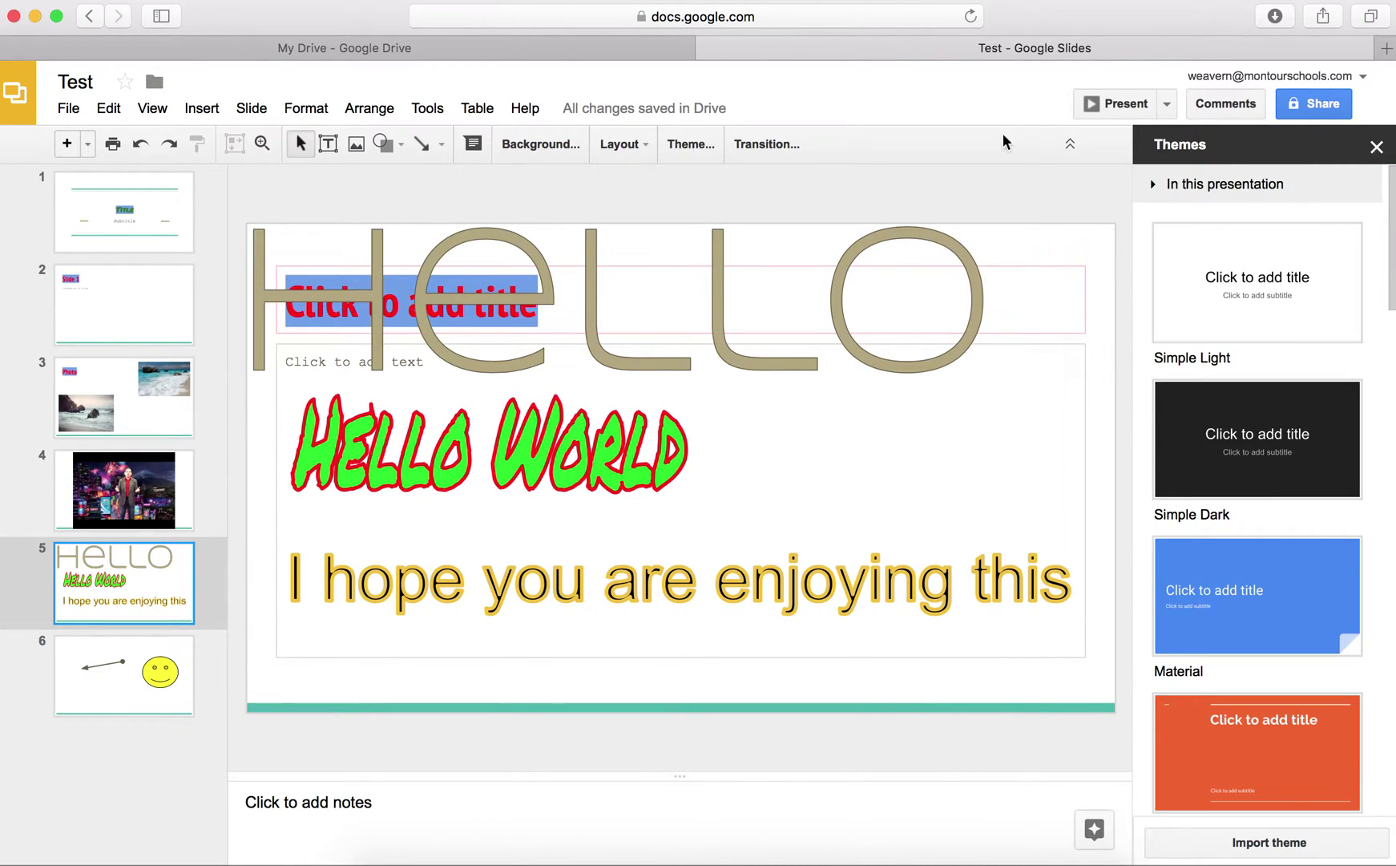
{"action": "left_click", "coordinate": [159, 670]}
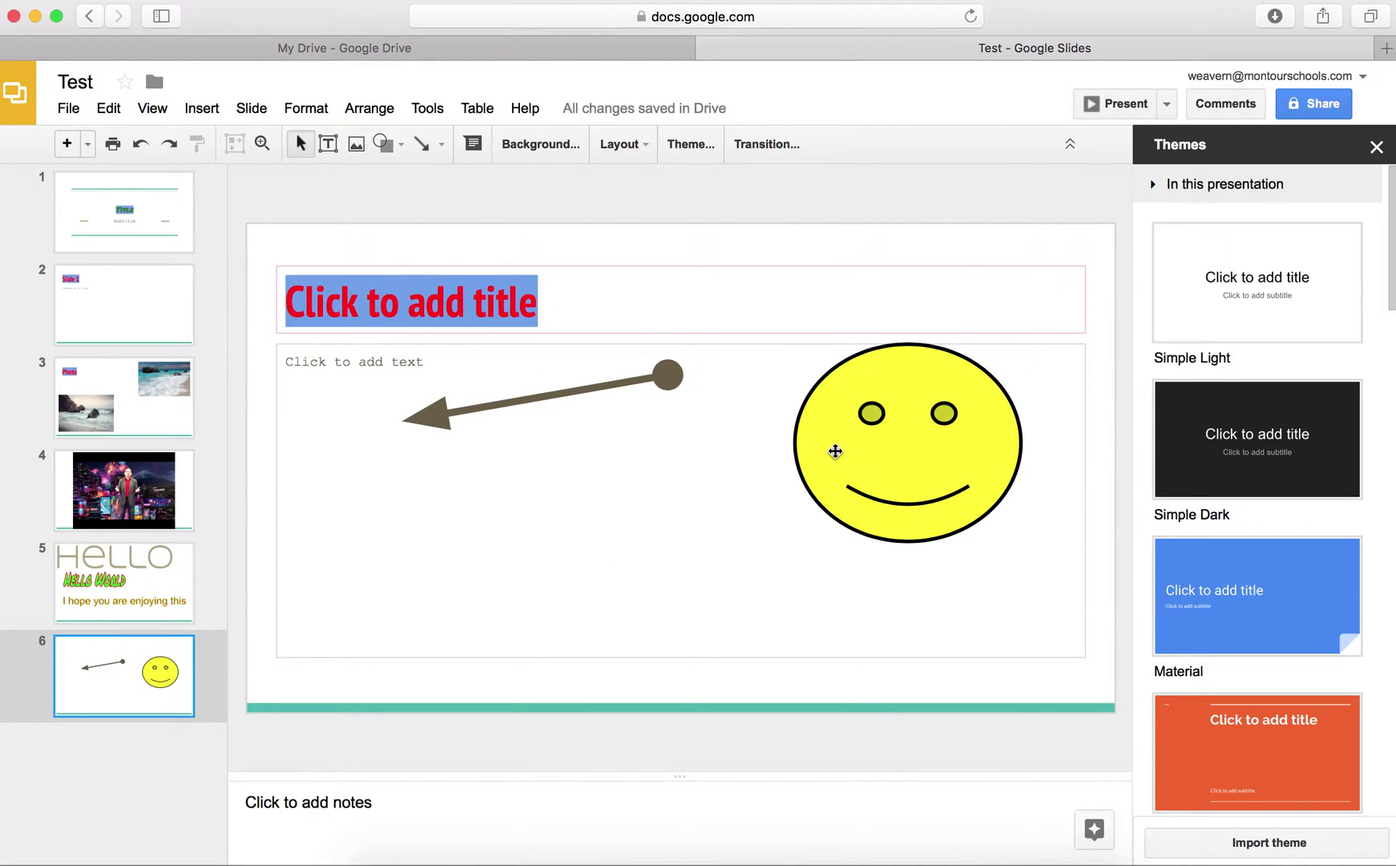
{"action": "left_click", "coordinate": [893, 456]}
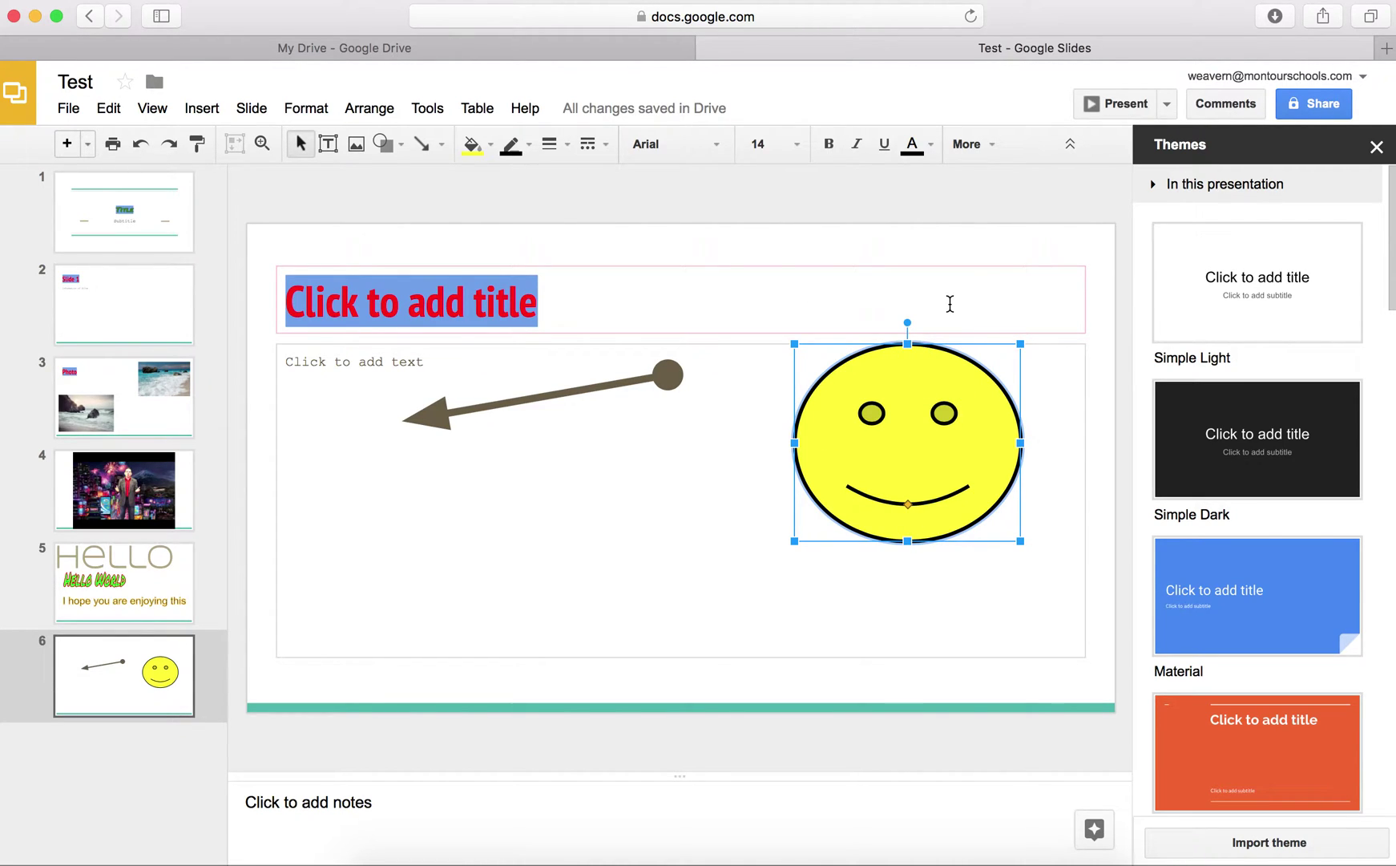
{"action": "left_click", "coordinate": [204, 108]}
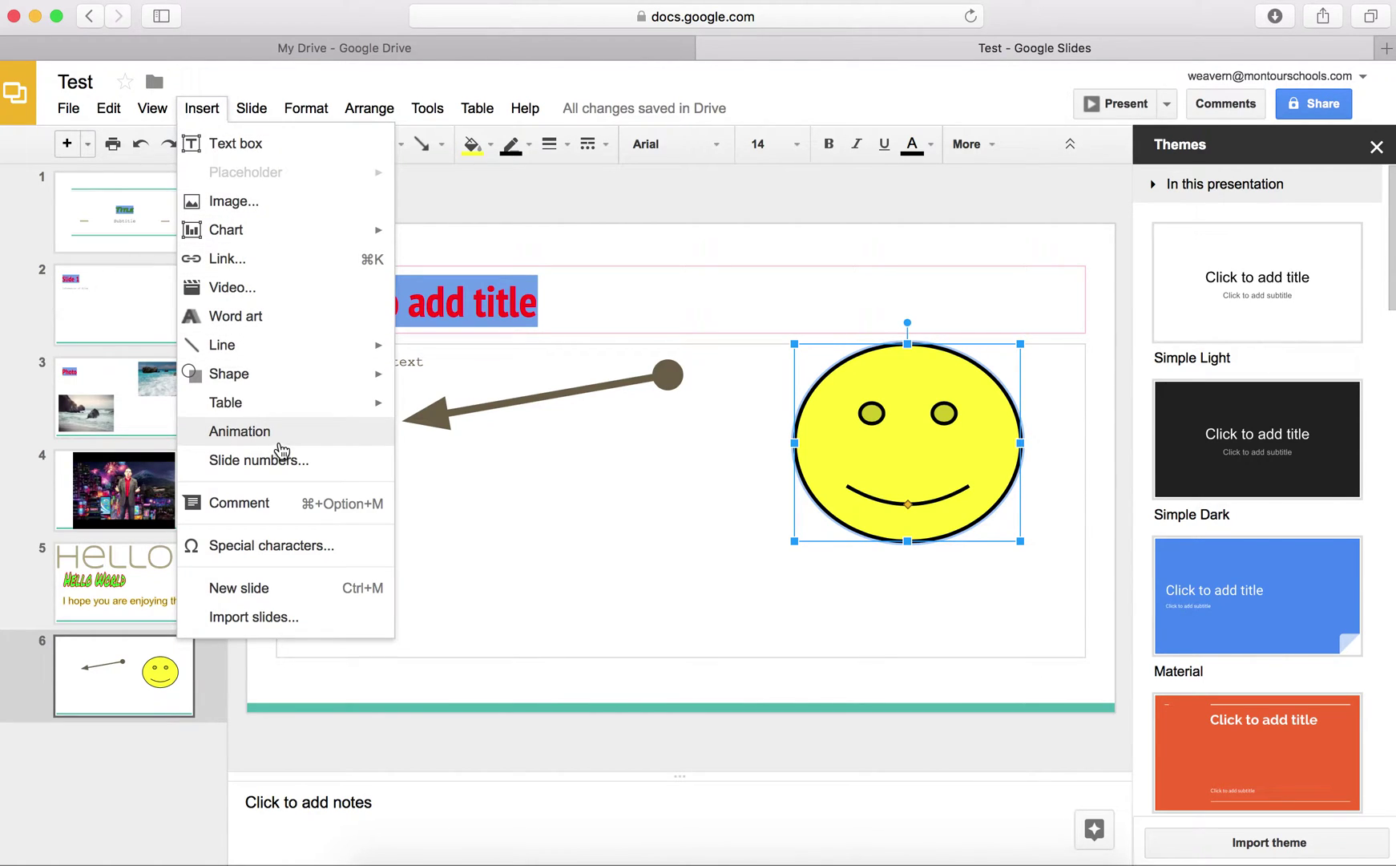
Add a third animation, a slow Spin, to the smiley face after its two fade-ins.
{"action": "left_click", "coordinate": [239, 432]}
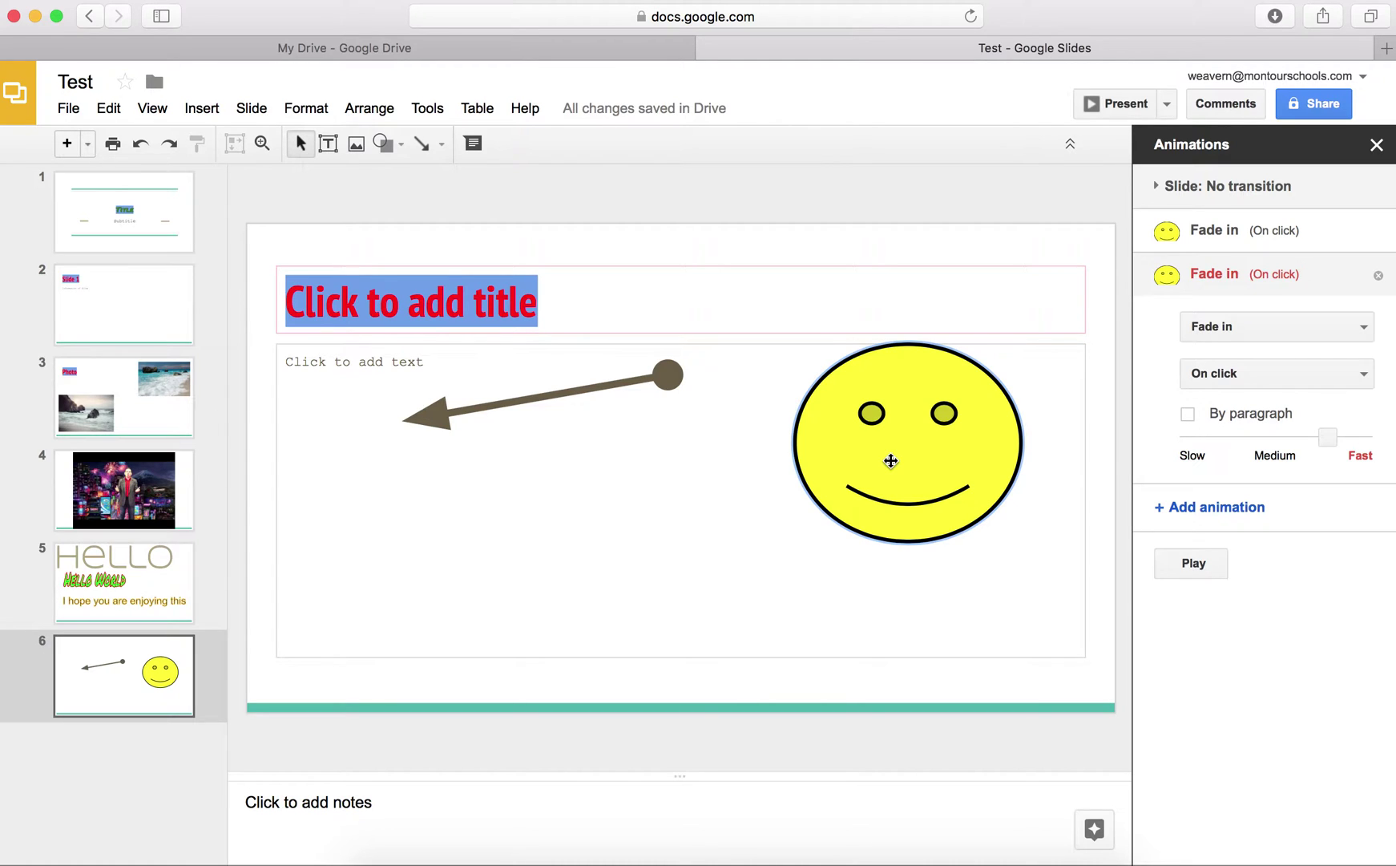
{"action": "left_click", "coordinate": [1224, 234]}
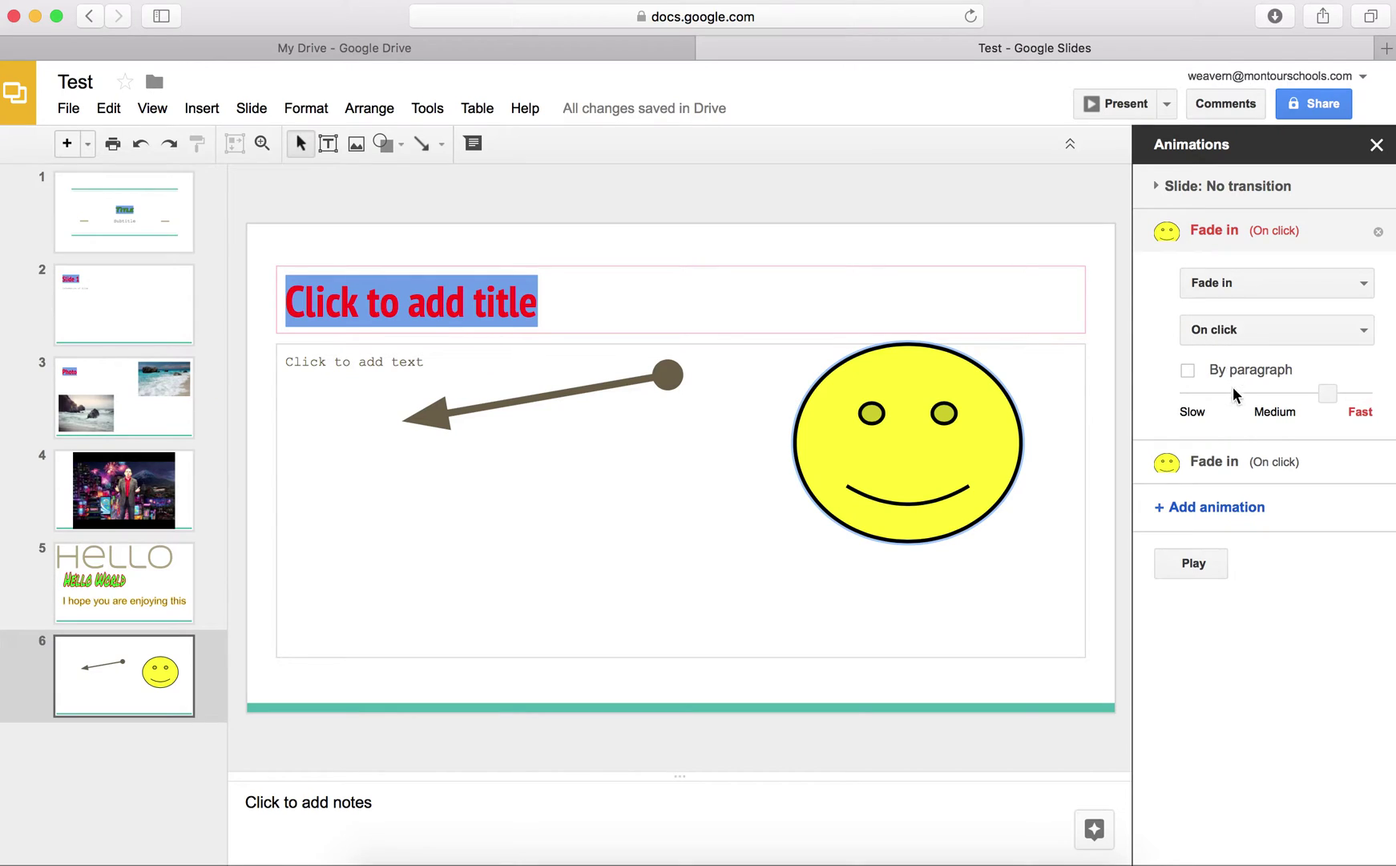
{"action": "left_click", "coordinate": [1213, 462]}
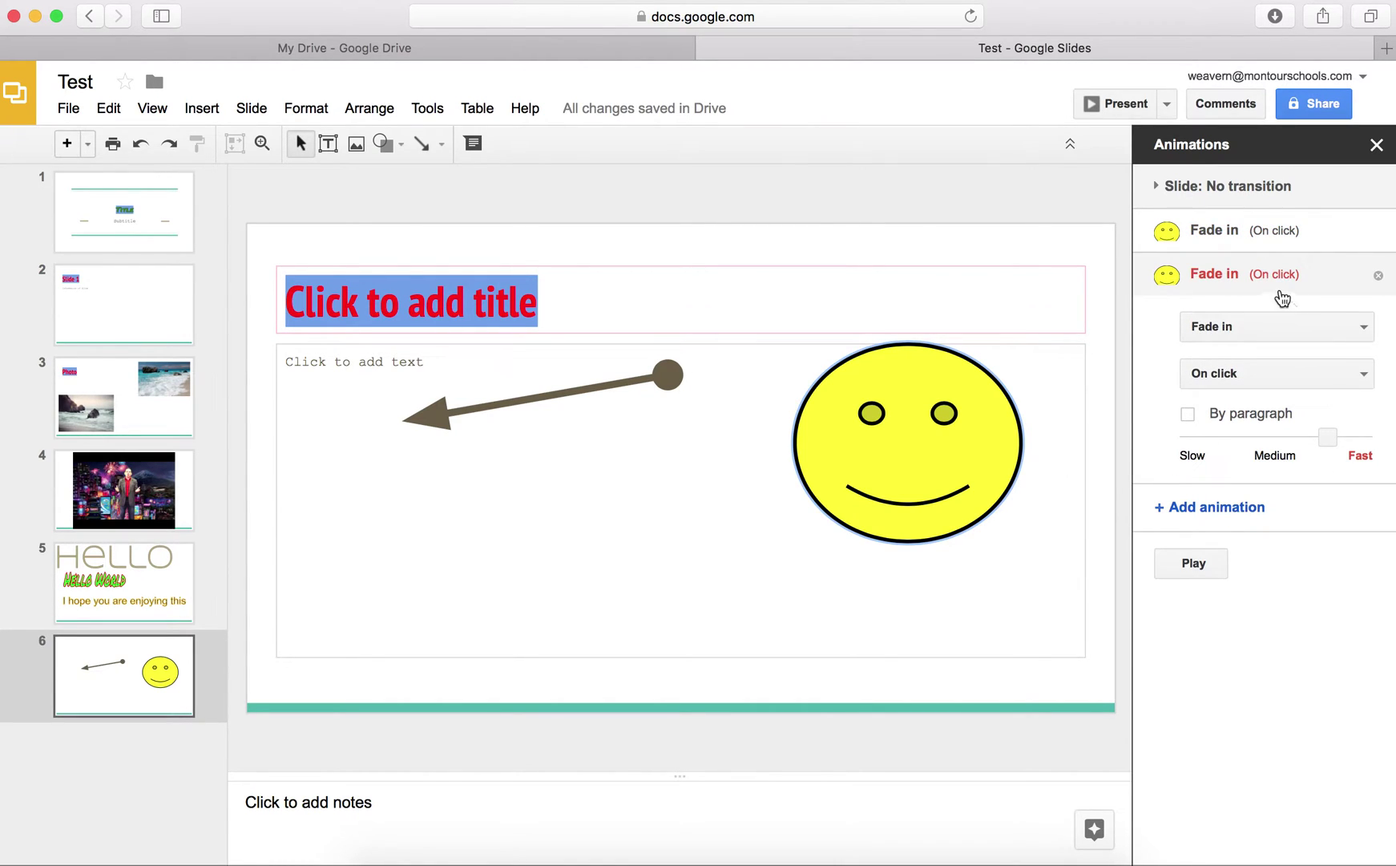
{"action": "left_click", "coordinate": [1220, 508]}
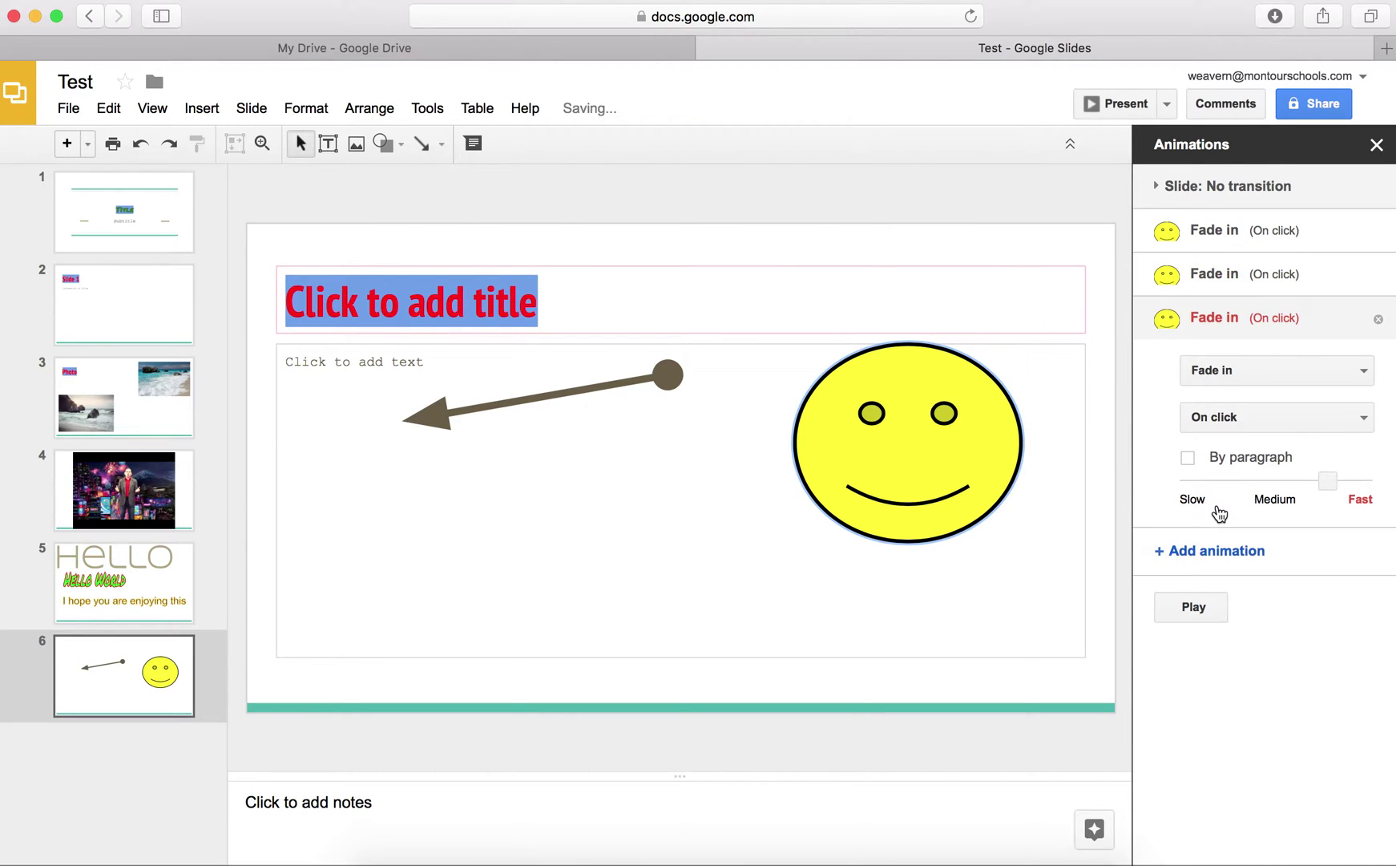
{"action": "left_click", "coordinate": [1244, 375]}
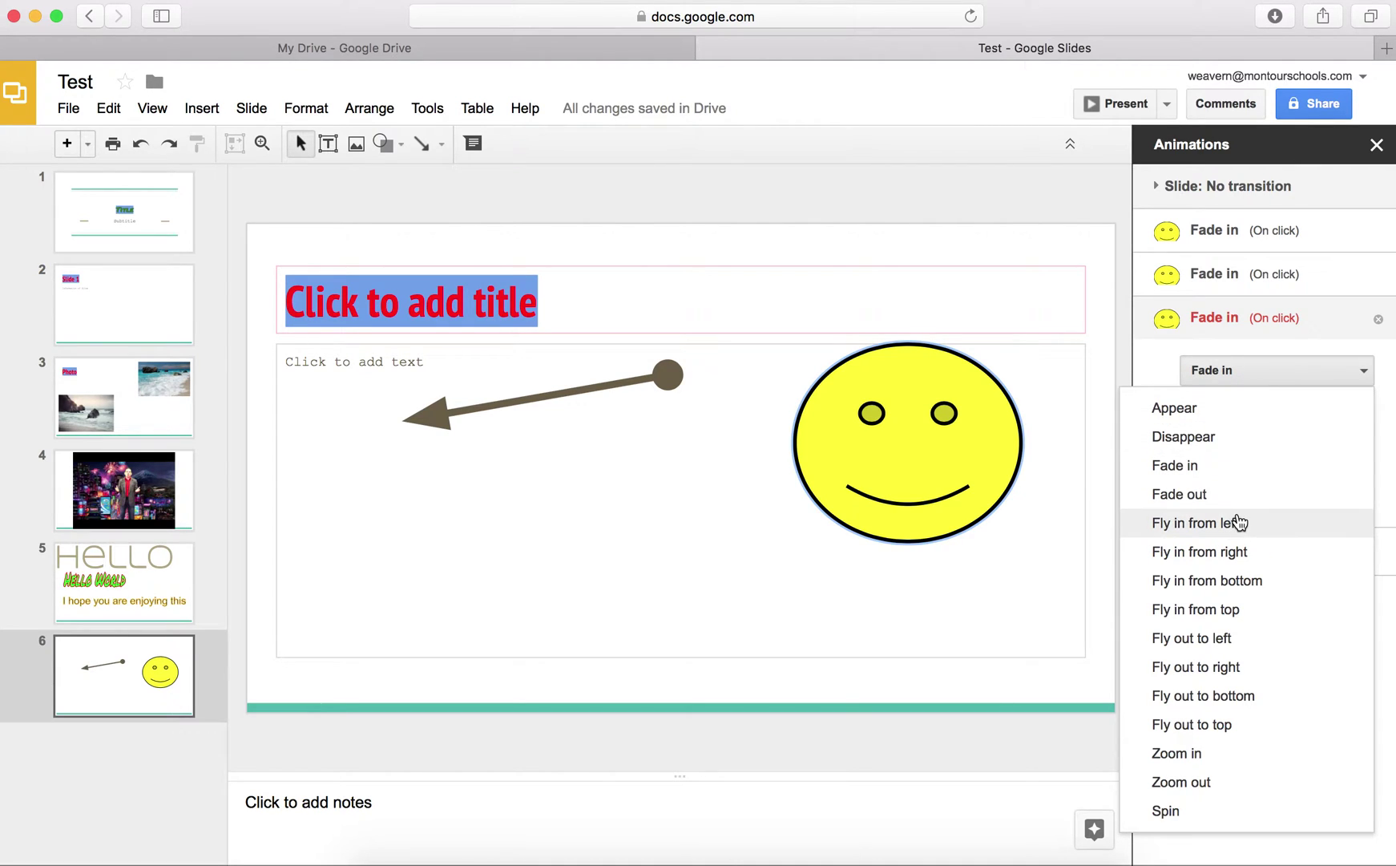
{"action": "left_click", "coordinate": [1196, 810]}
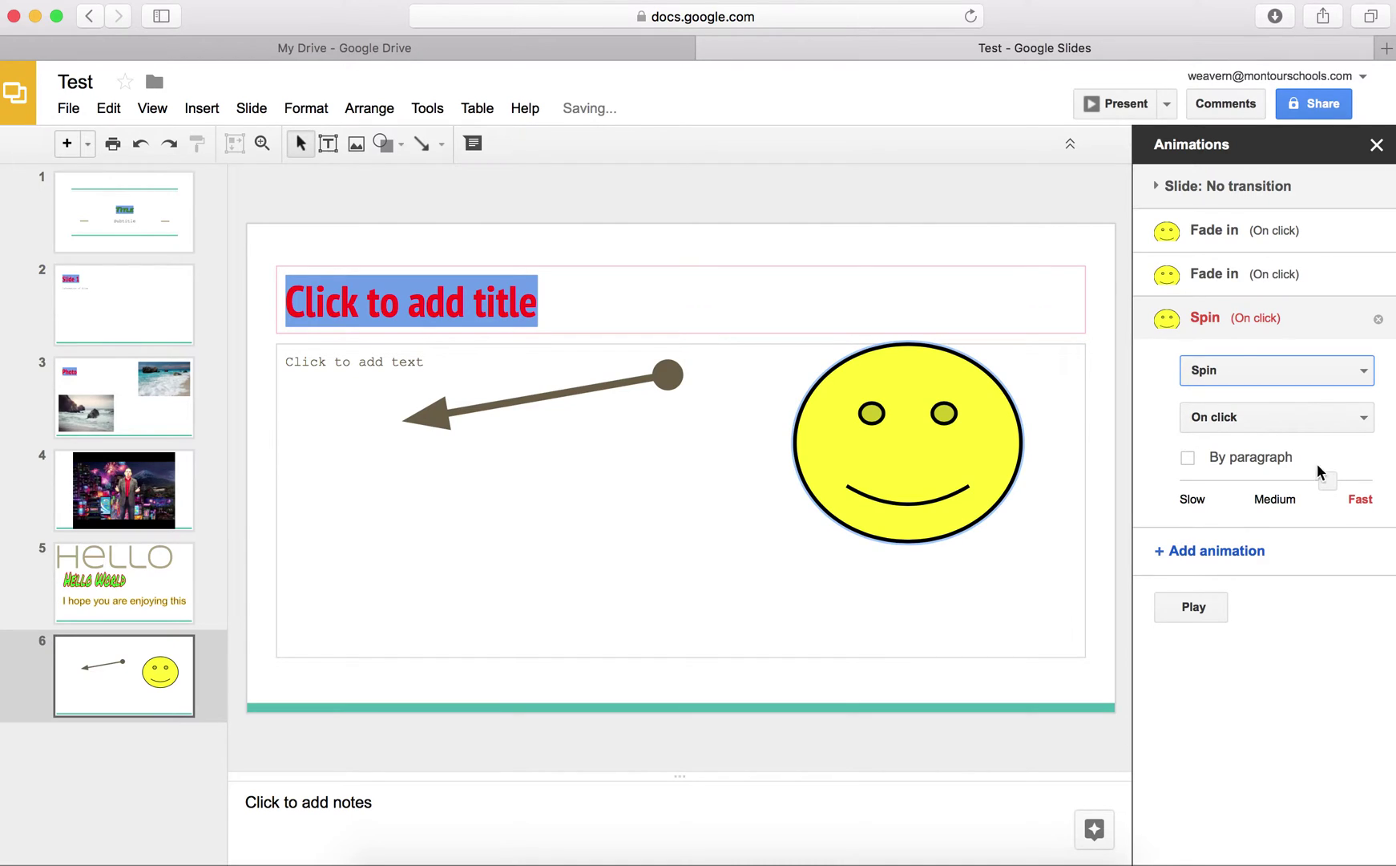
{"action": "left_click_drag", "start_coordinate": [1327, 482], "coordinate": [1196, 482]}
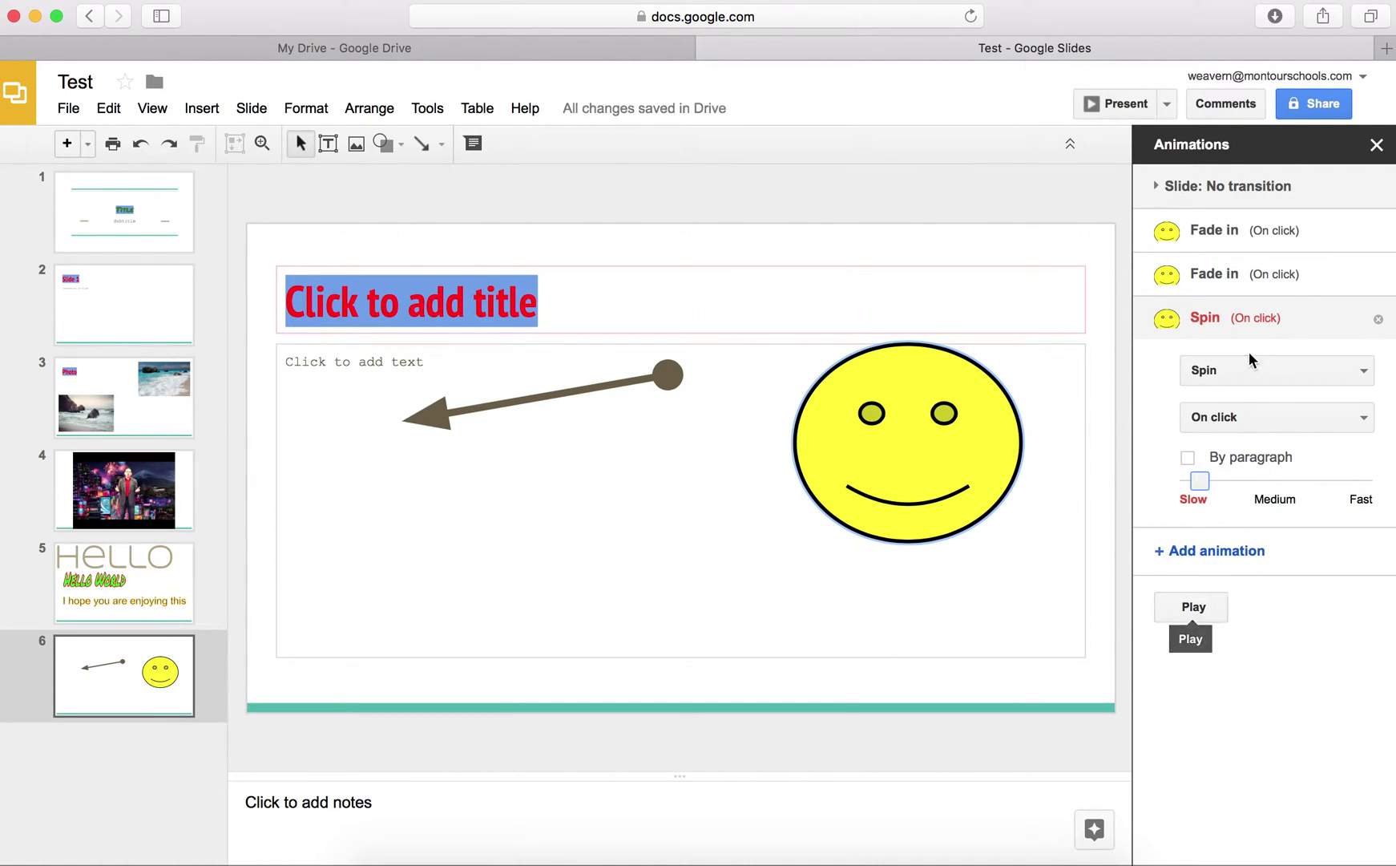
{"action": "left_click", "coordinate": [1191, 605]}
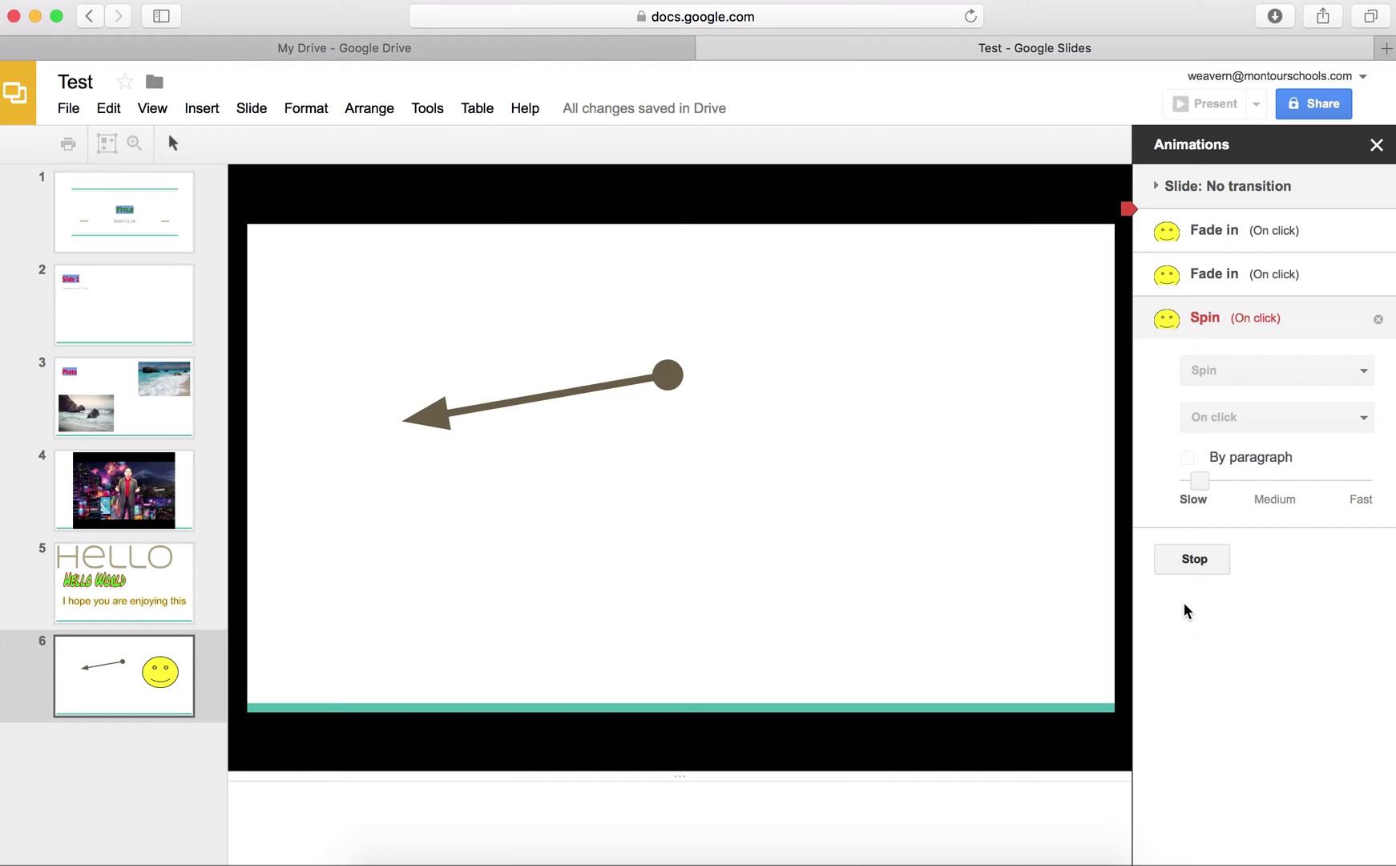
{"action": "left_click", "coordinate": [1083, 402]}
{"action": "left_click", "coordinate": [1084, 401]}
{"action": "left_click", "coordinate": [1083, 401]}
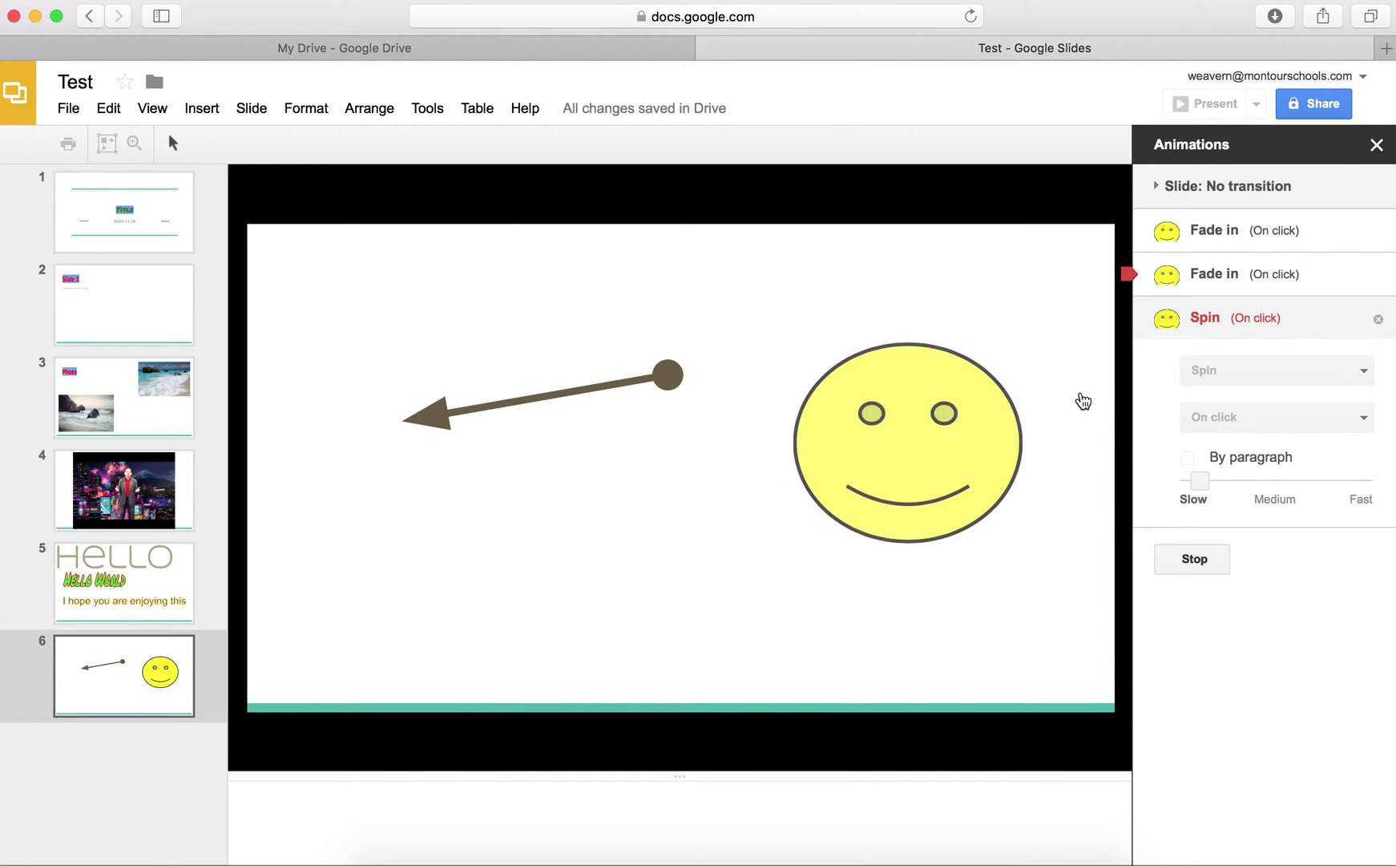
{"action": "left_click", "coordinate": [1083, 402]}
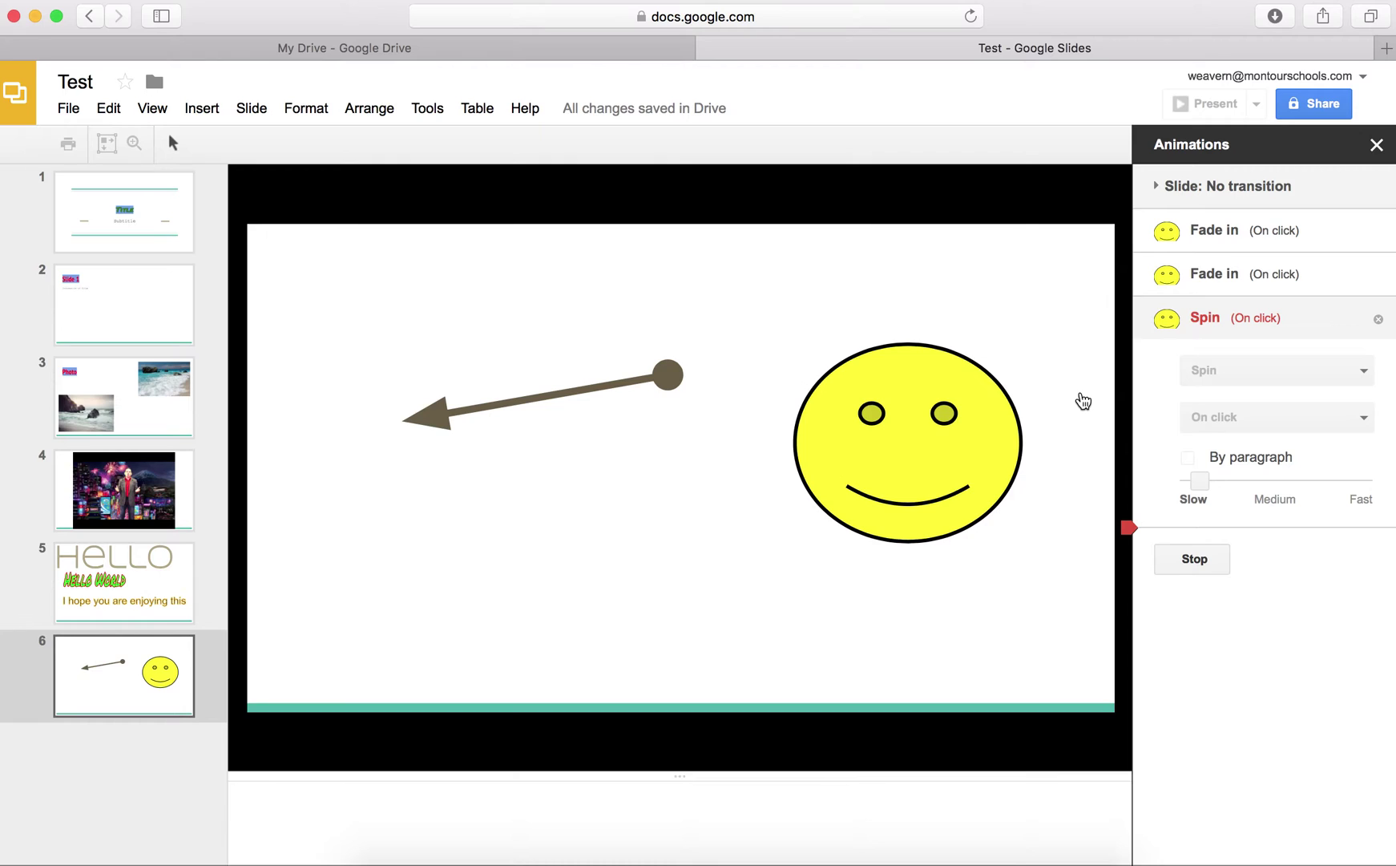
{"action": "left_click", "coordinate": [1083, 400]}
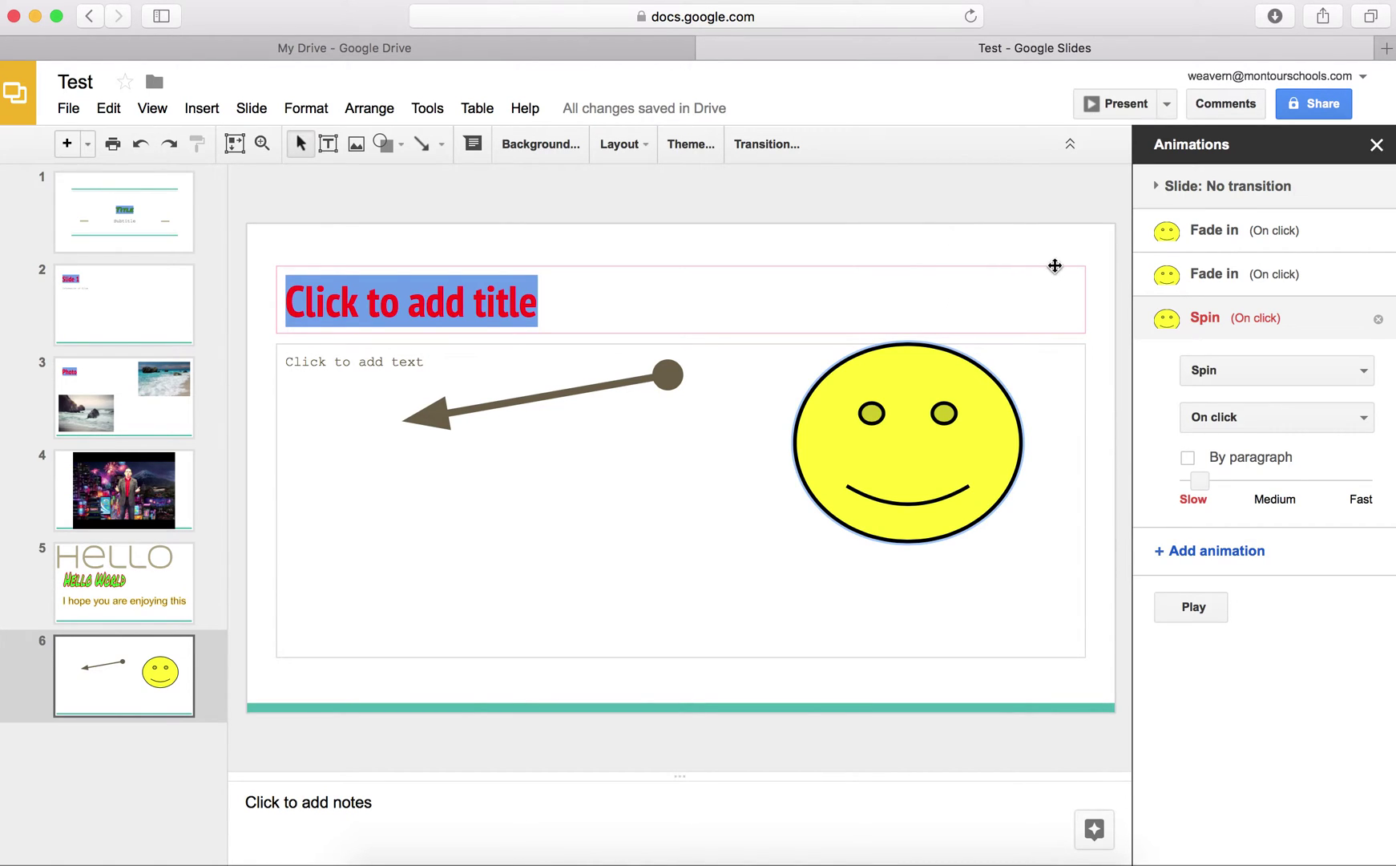
Select the arrow and bring up the slide's animations via Insert > Animation.
{"action": "left_click", "coordinate": [1376, 145]}
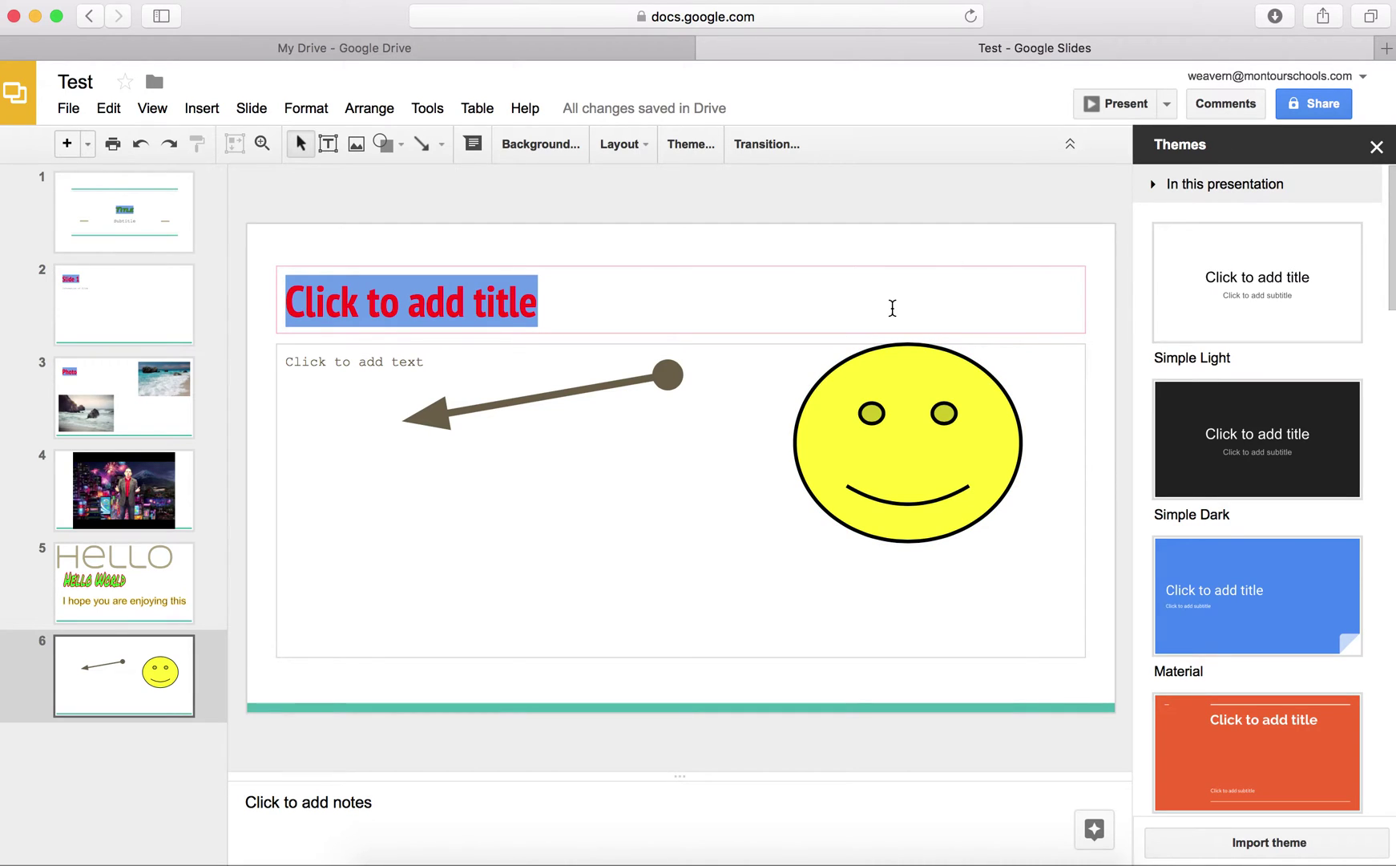
{"action": "left_click", "coordinate": [670, 381]}
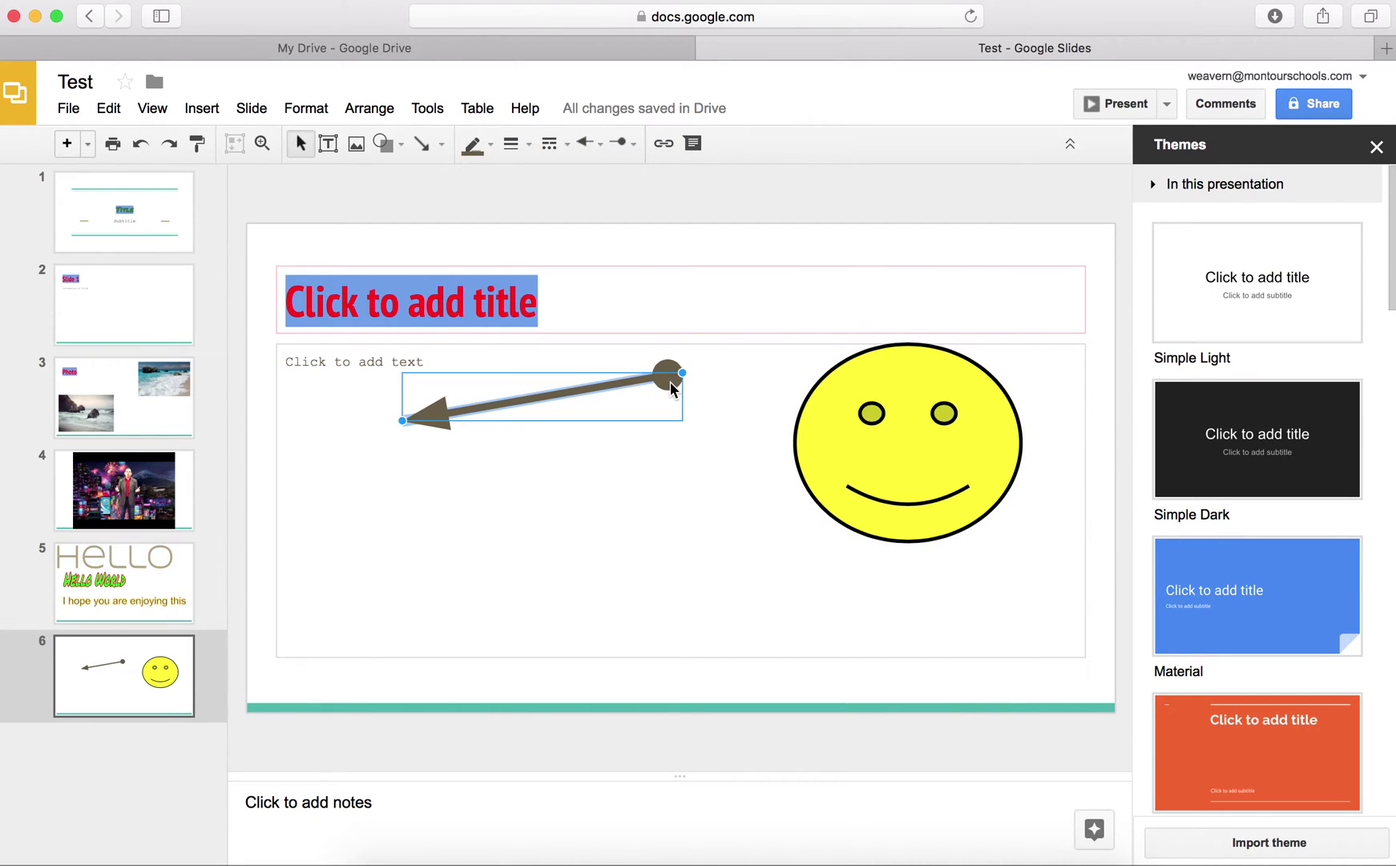
{"action": "left_click", "coordinate": [205, 112]}
{"action": "left_click", "coordinate": [242, 434]}
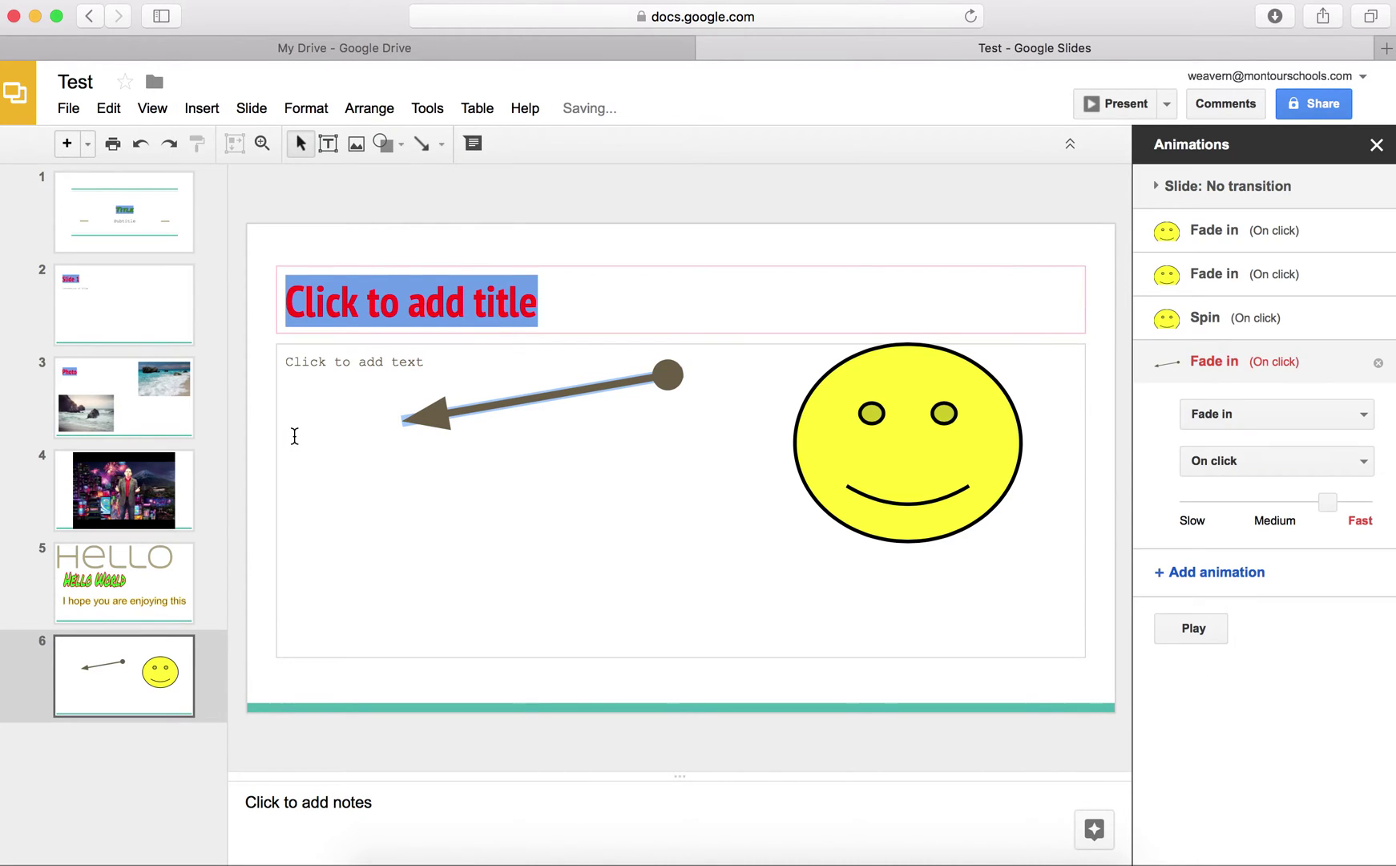
Delete all Fade in and Spin animations, then reselect the arrow for a new animation.
{"action": "left_click", "coordinate": [1380, 366]}
{"action": "left_click", "coordinate": [1380, 322]}
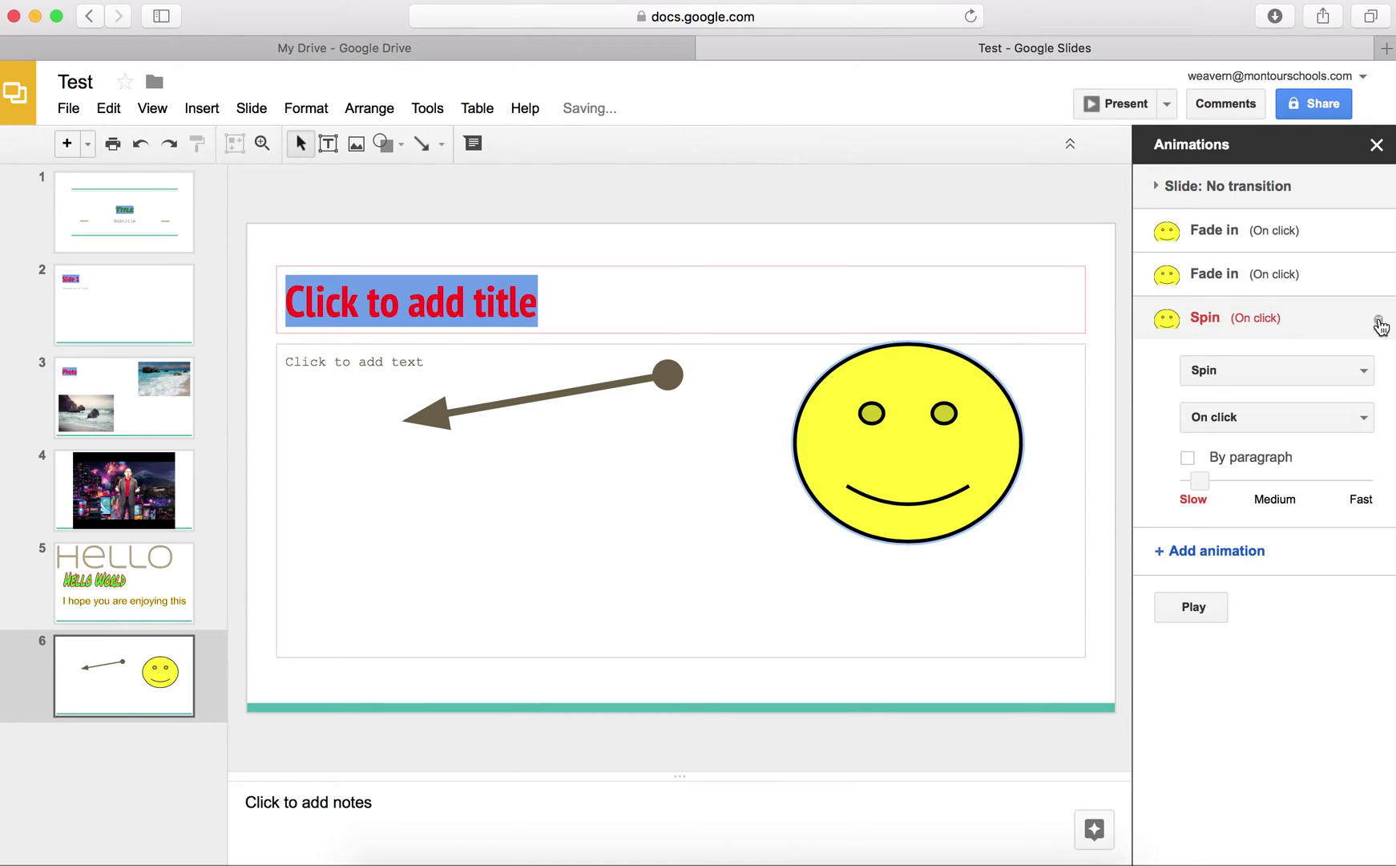
{"action": "left_click", "coordinate": [1381, 278]}
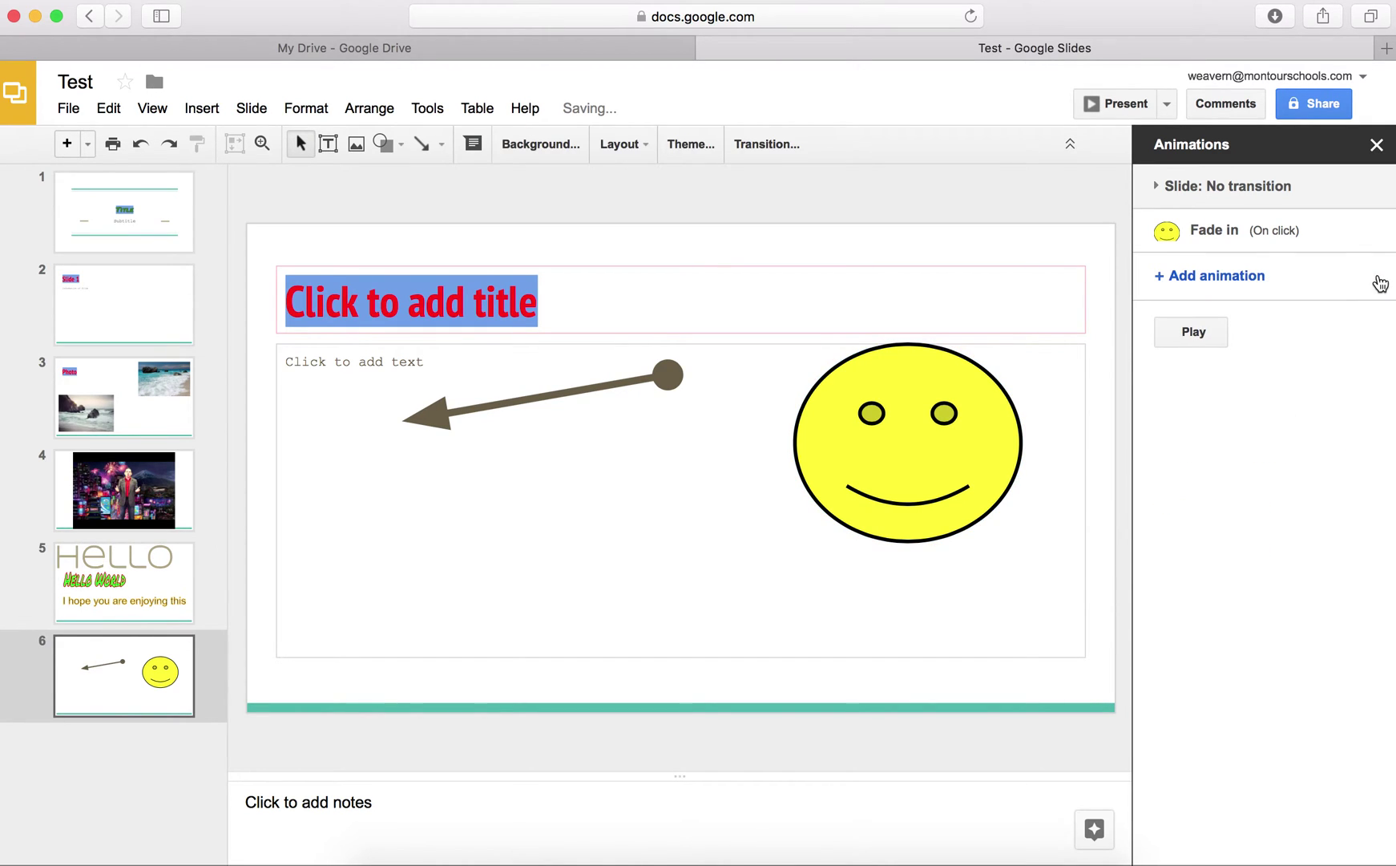
{"action": "left_click", "coordinate": [1379, 234]}
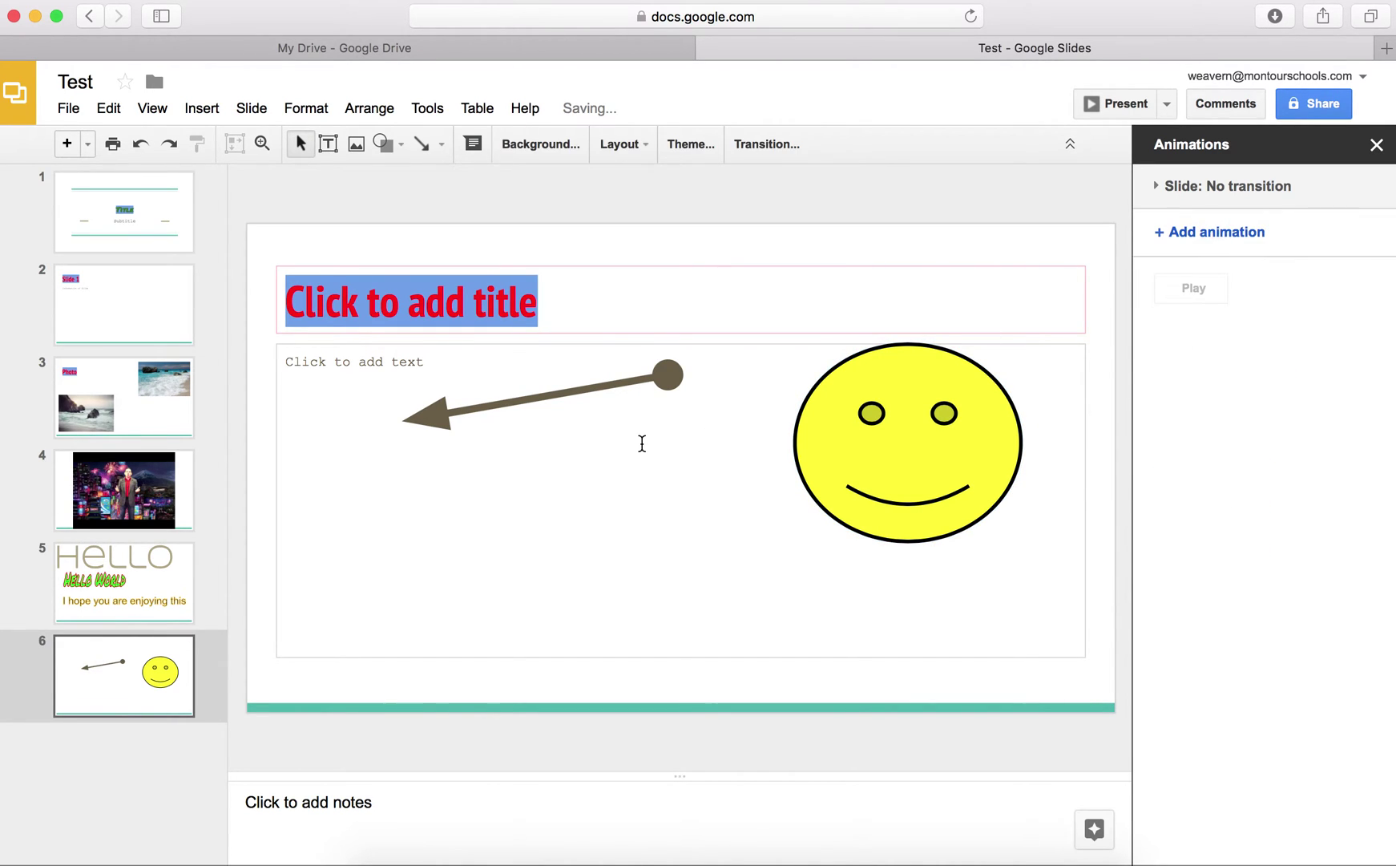
{"action": "left_click", "coordinate": [667, 380]}
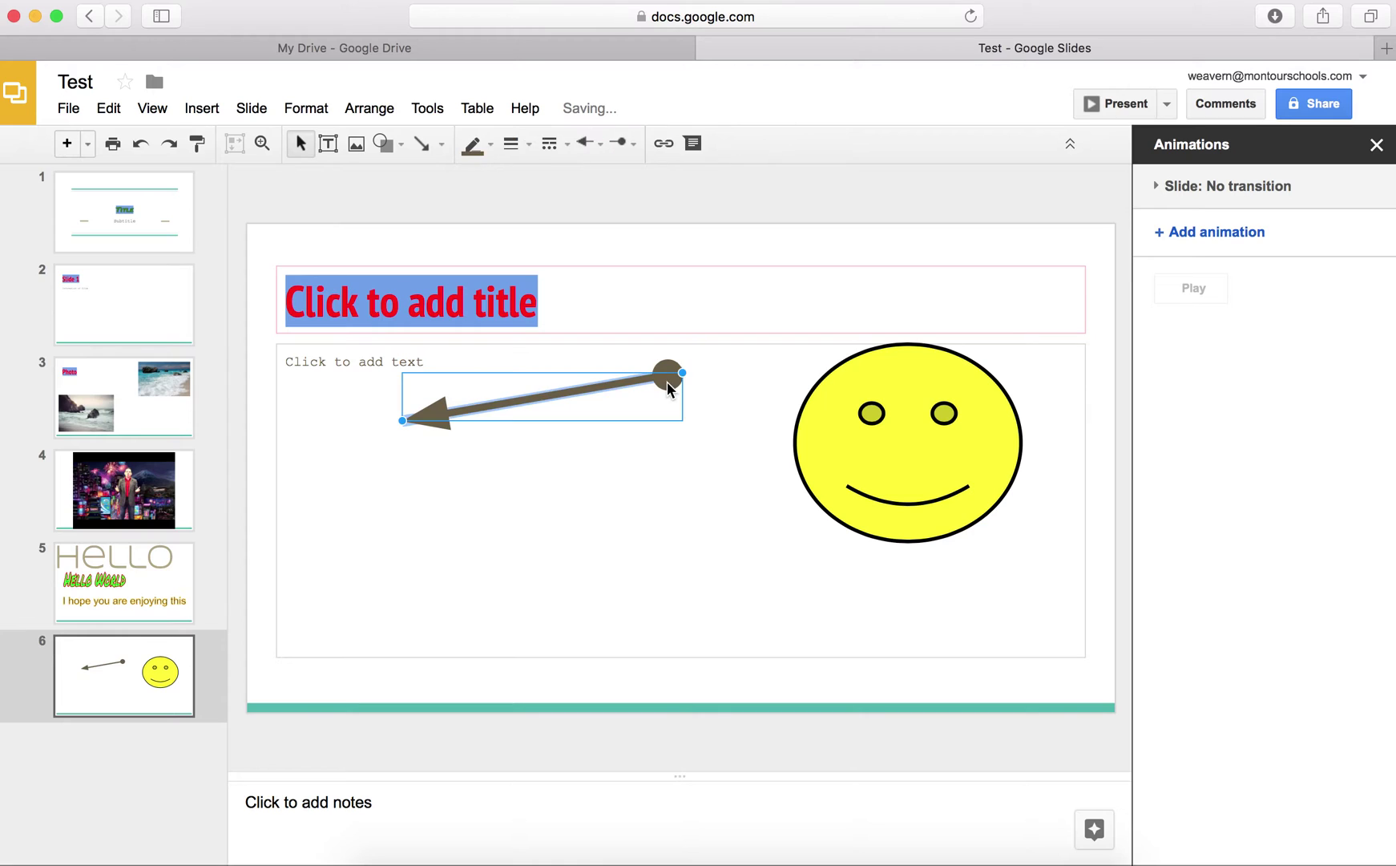
{"action": "left_click", "coordinate": [1198, 233]}
Make the arrow's animation Fly in from left, starting On click.
{"action": "left_click", "coordinate": [1237, 281]}
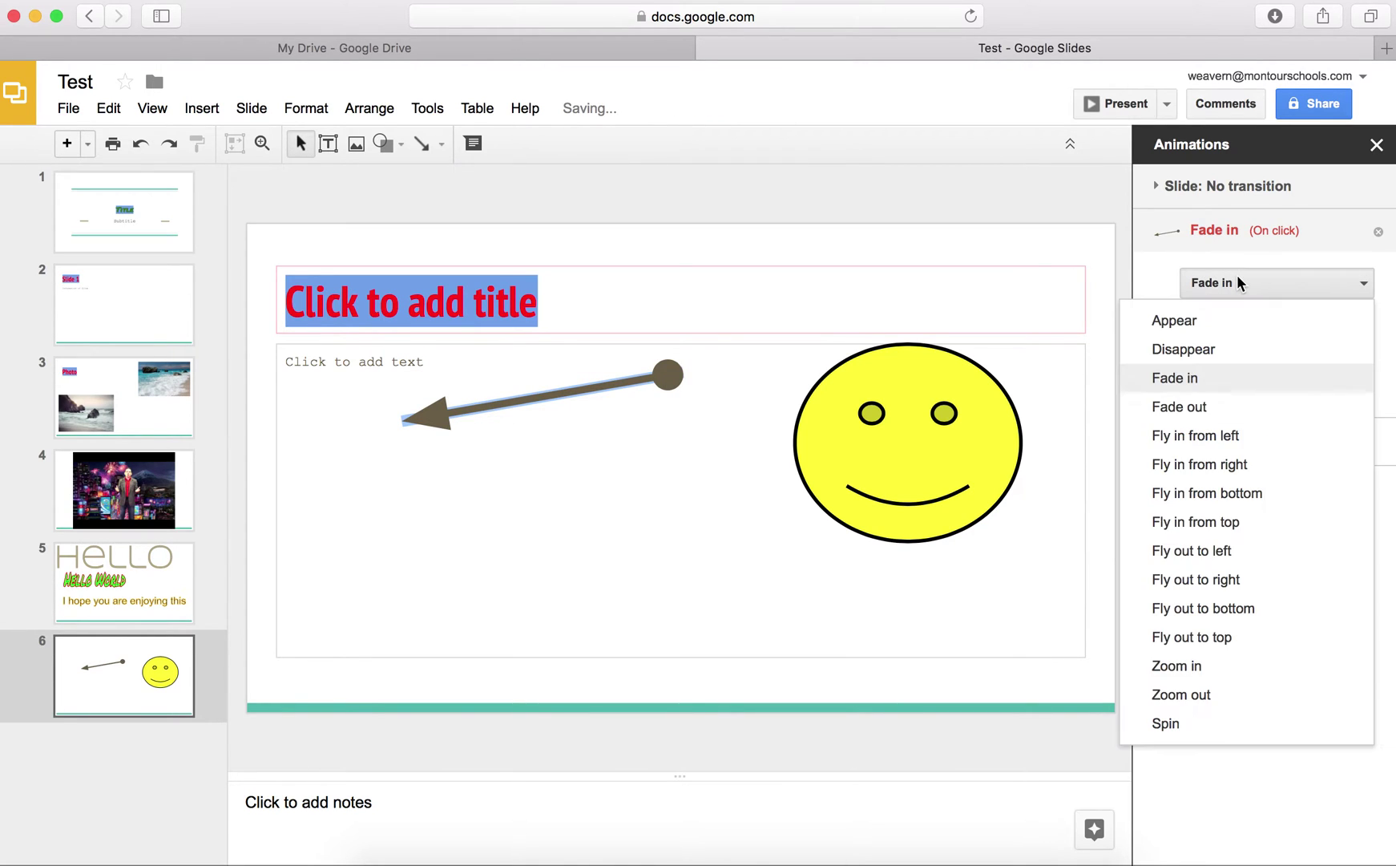
{"action": "left_click", "coordinate": [1252, 441]}
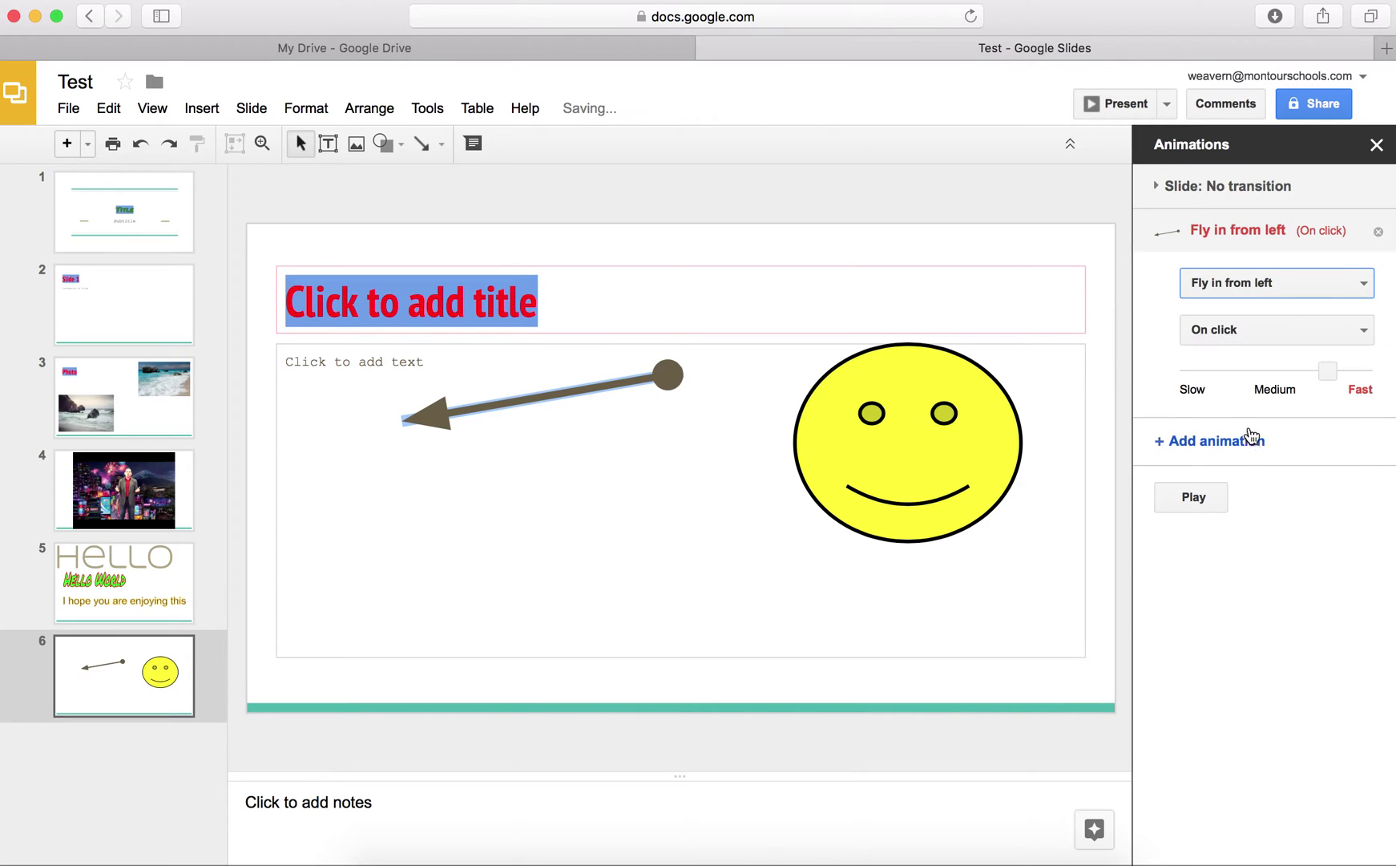
{"action": "left_click", "coordinate": [1256, 330]}
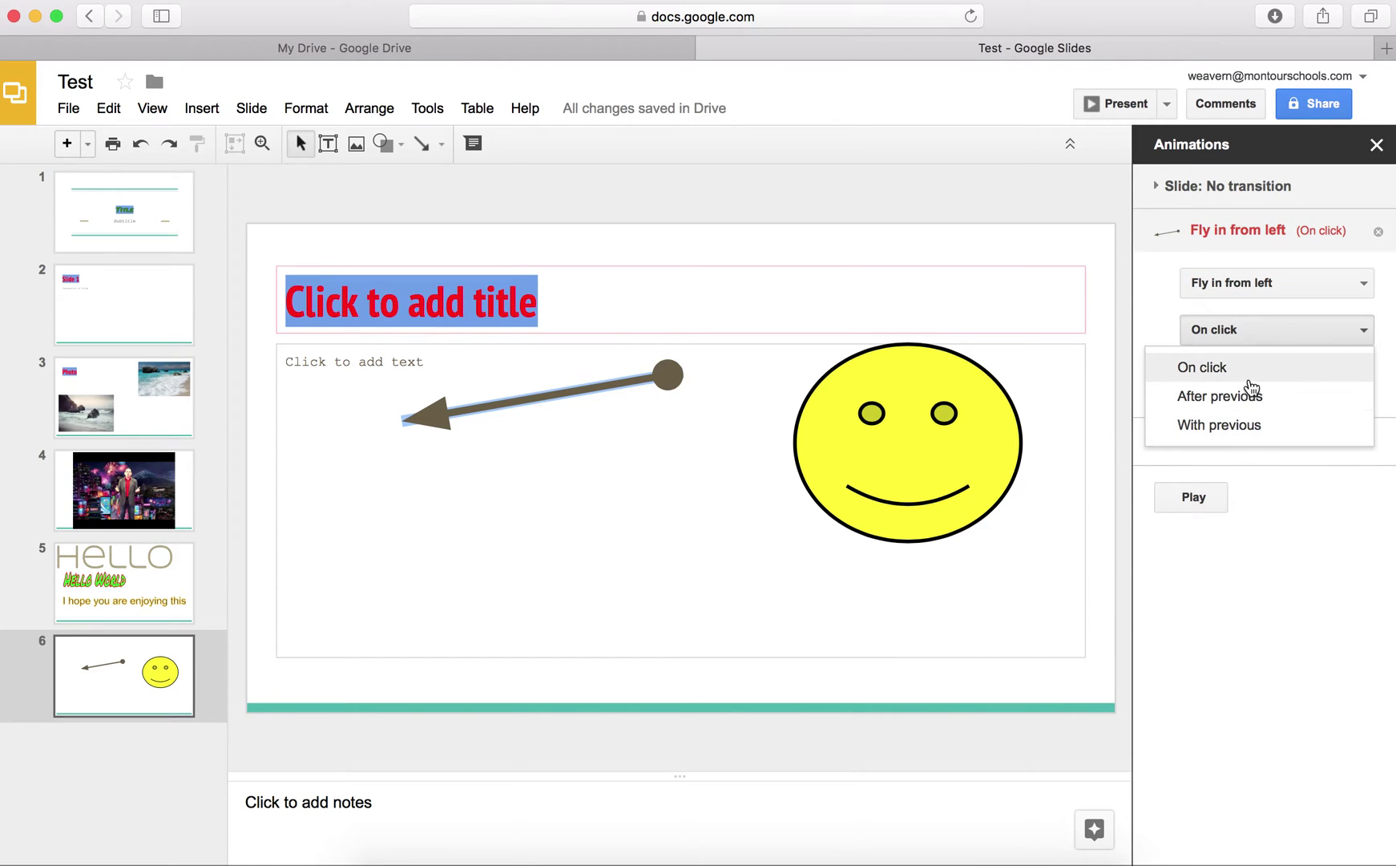
{"action": "left_click", "coordinate": [1254, 368]}
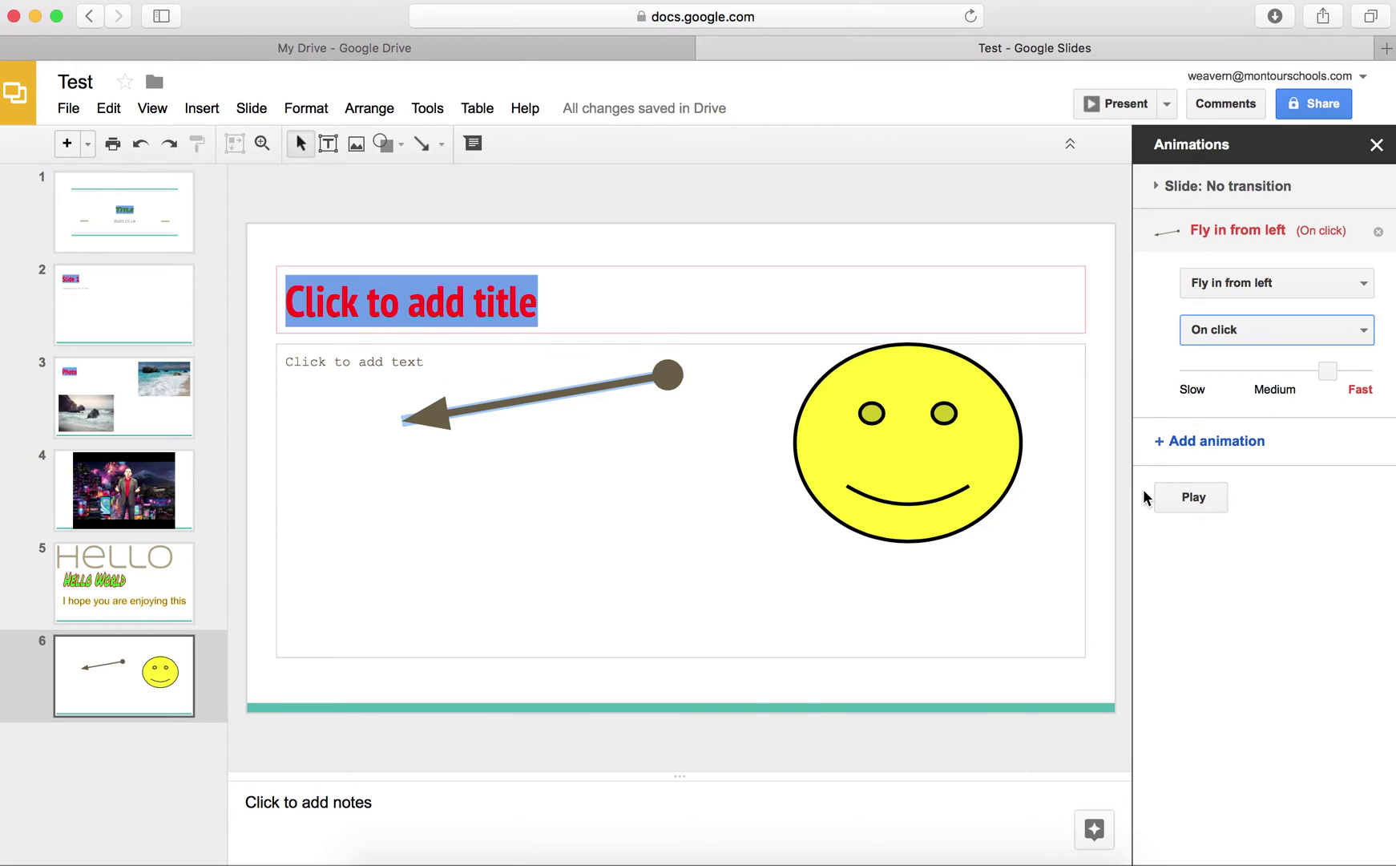
Preview the arrow flying in beside the smiley face, then close the Animations panel.
{"action": "left_click", "coordinate": [1197, 500]}
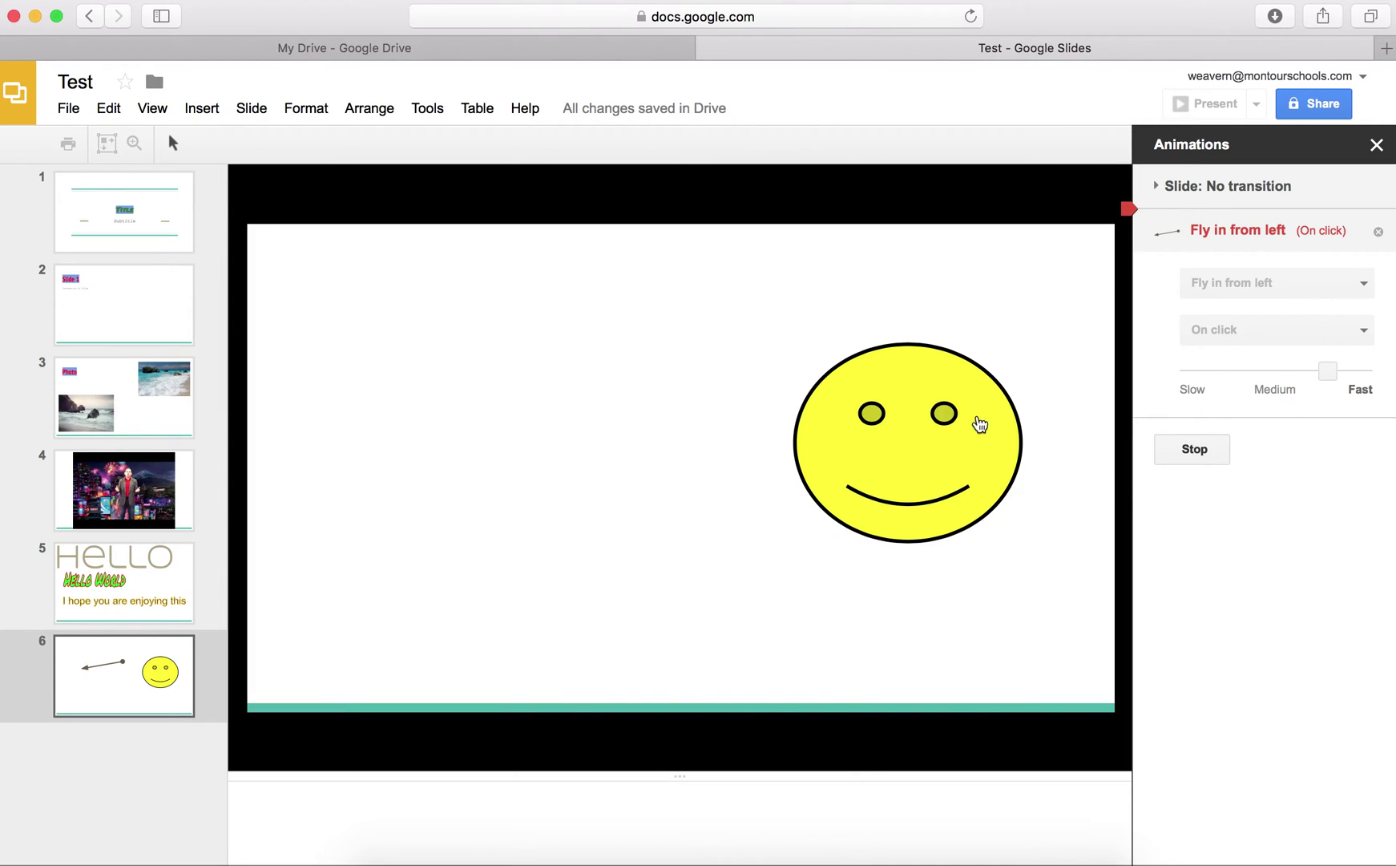
{"action": "left_click", "coordinate": [1000, 356]}
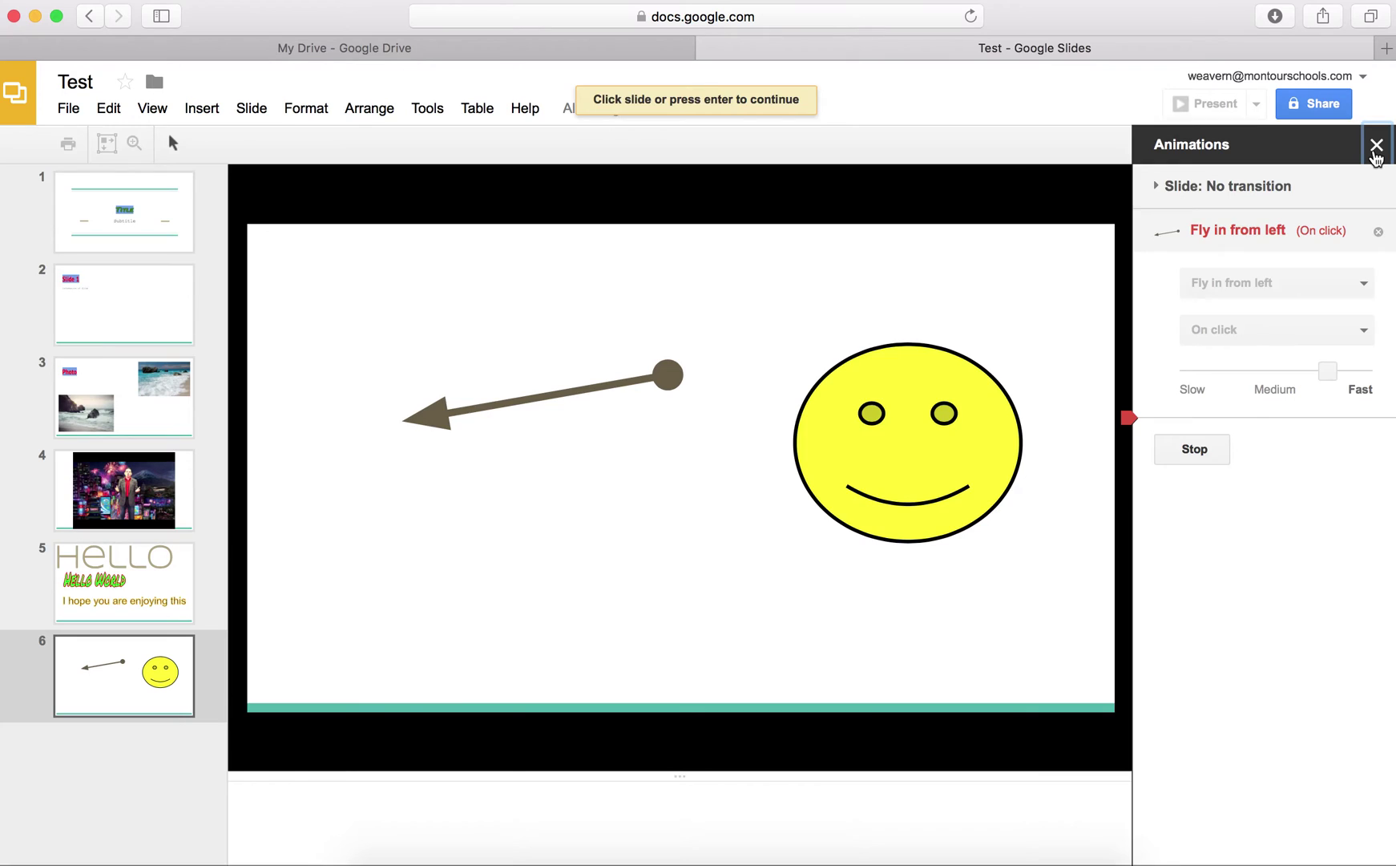
{"action": "left_click", "coordinate": [1377, 145]}
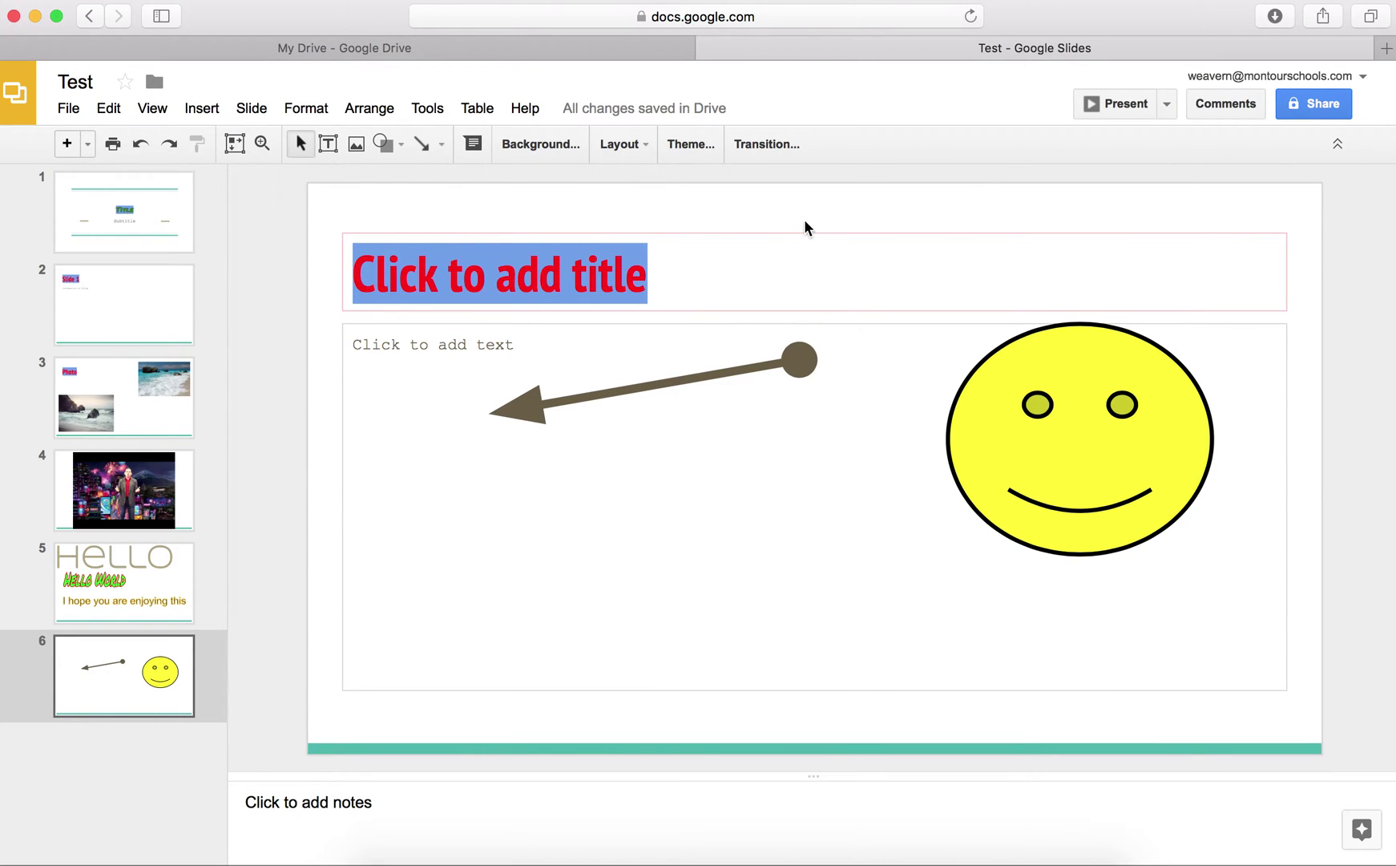
Choose the Gallery slide transition and apply it to all slides.
{"action": "left_click", "coordinate": [781, 146]}
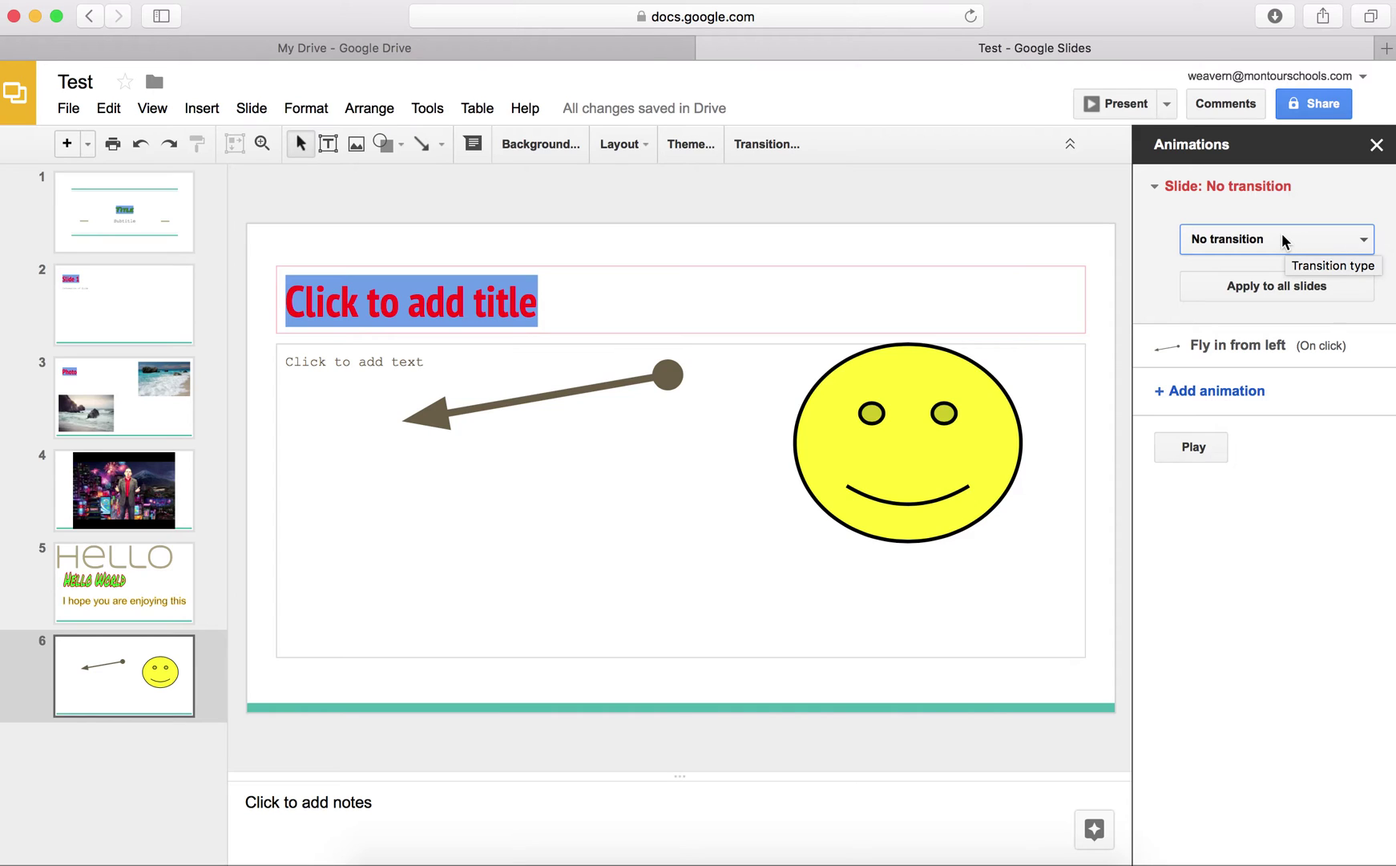
{"action": "left_click", "coordinate": [1366, 241]}
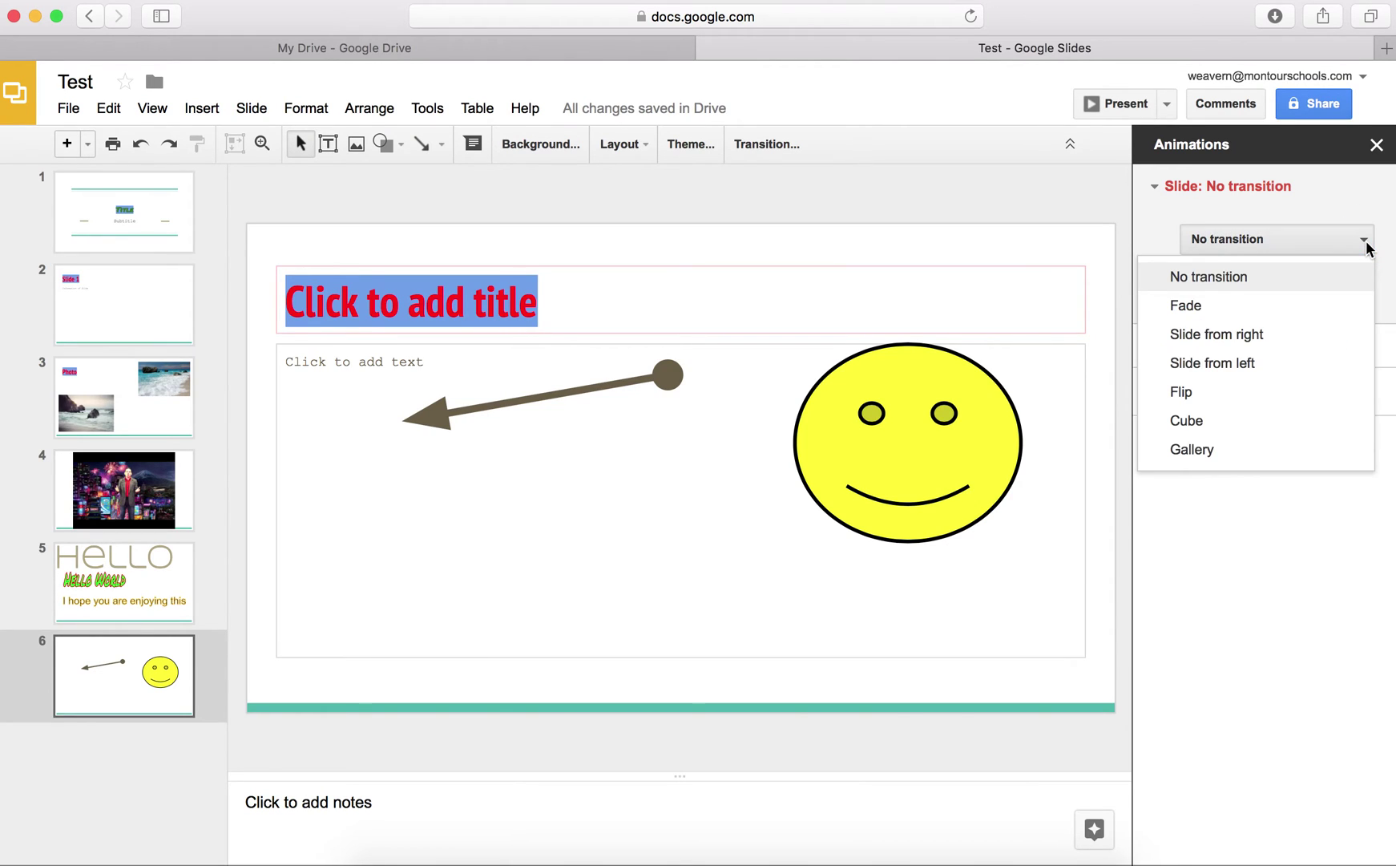
{"action": "left_click", "coordinate": [1251, 453]}
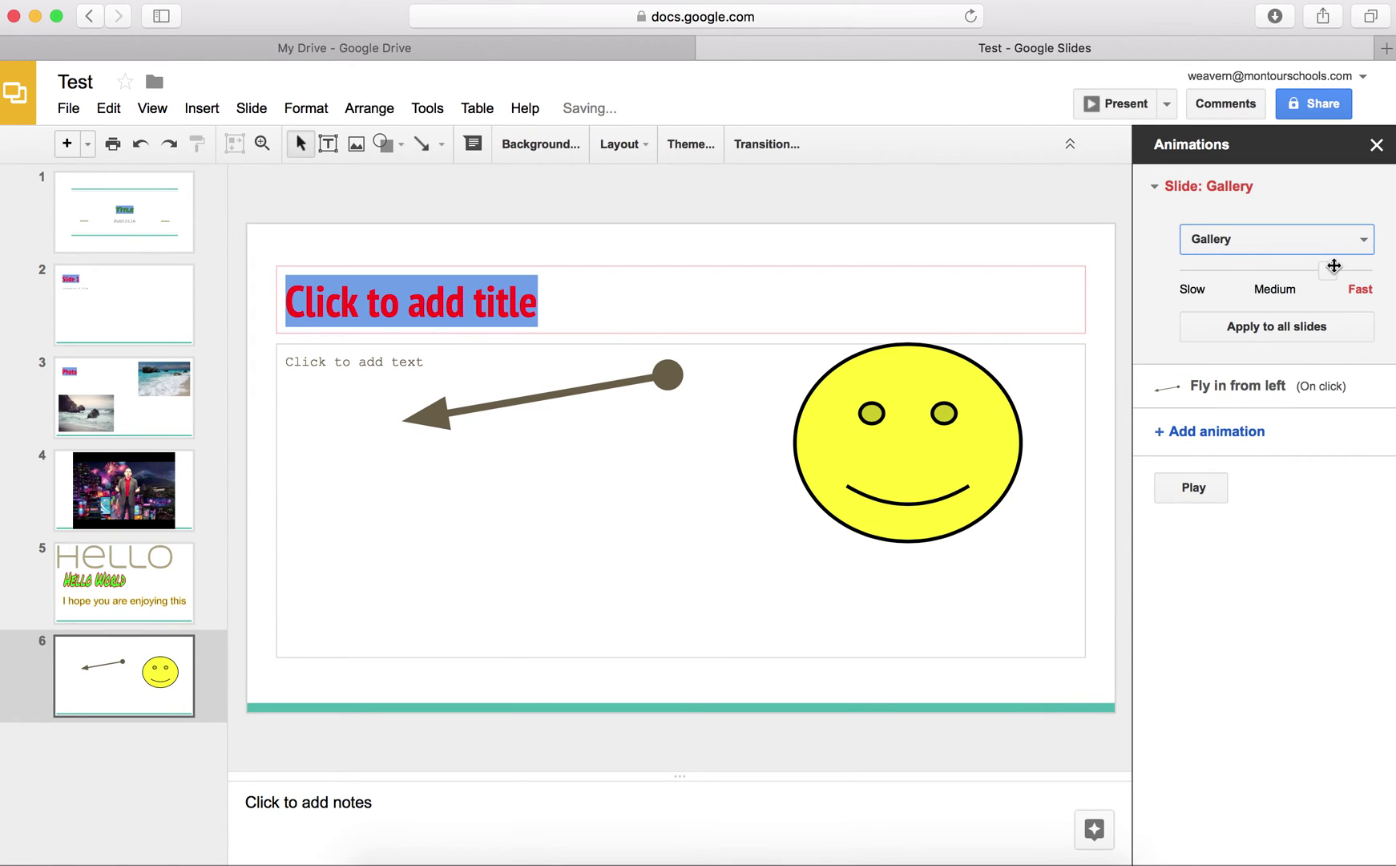
{"action": "left_click", "coordinate": [1312, 331]}
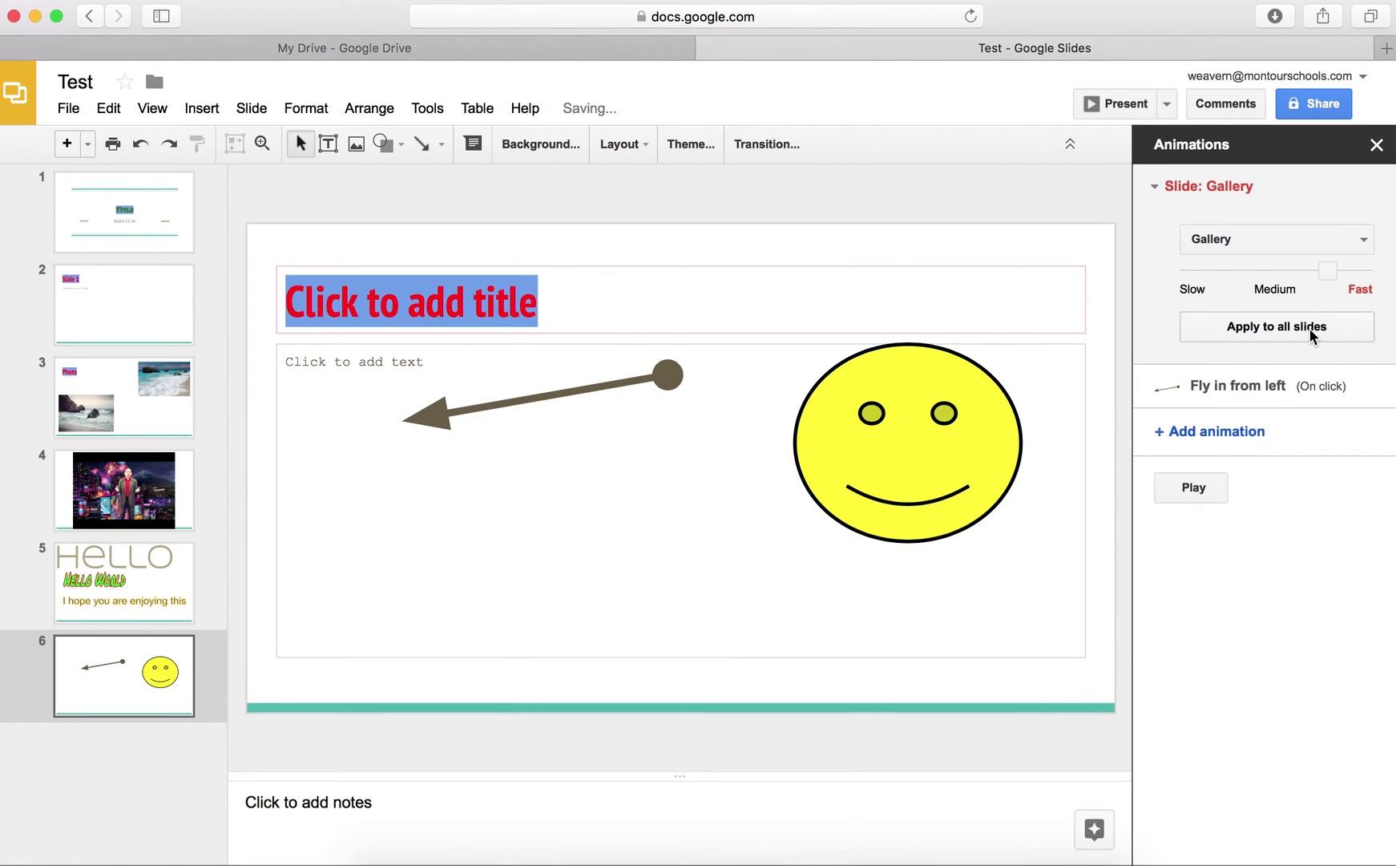
Play, stop and replay the slide 6 preview, then close the Animations panel.
{"action": "left_click", "coordinate": [1213, 491]}
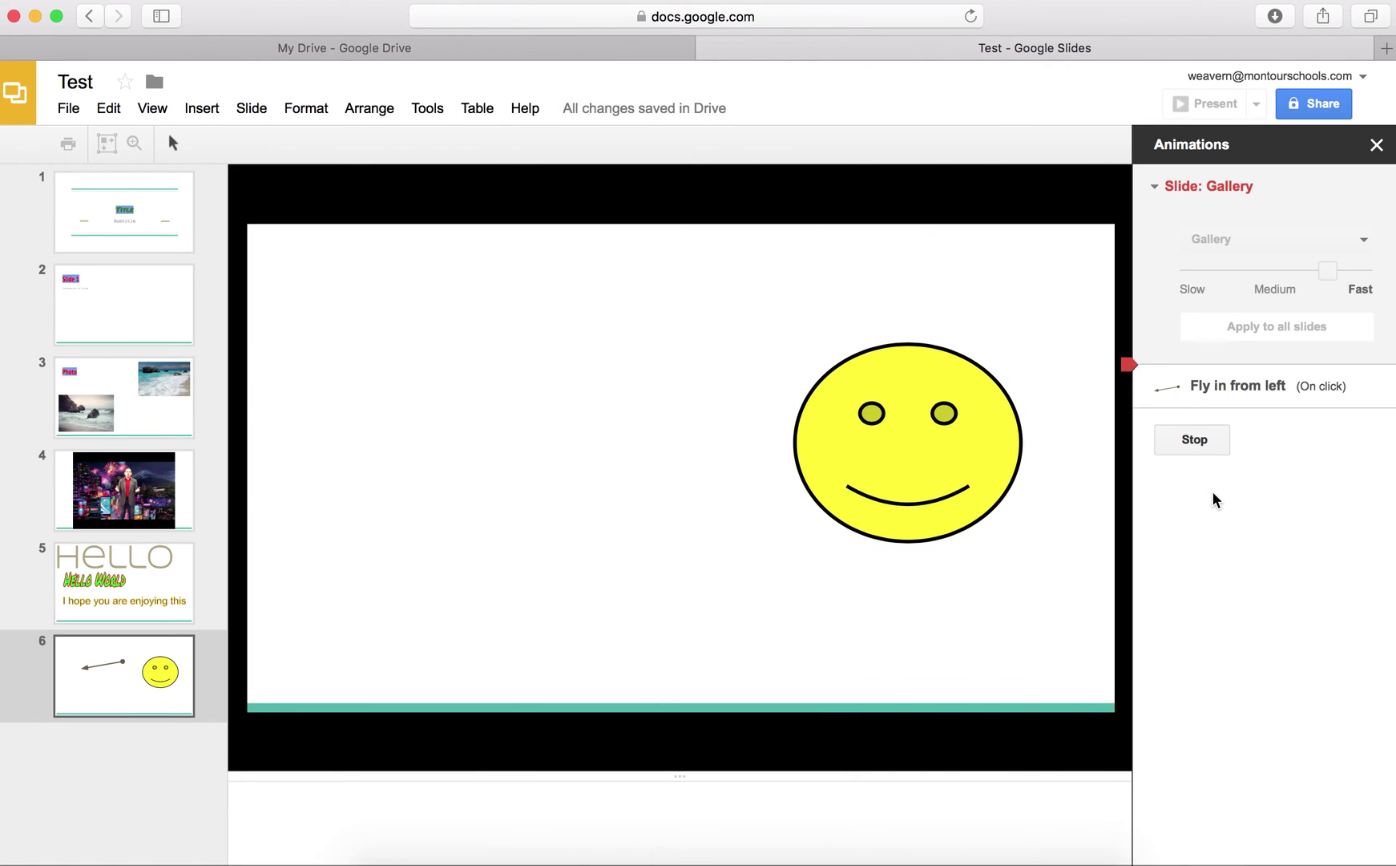
{"action": "left_click", "coordinate": [1198, 440]}
{"action": "left_click", "coordinate": [1205, 487]}
{"action": "left_click", "coordinate": [1377, 145]}
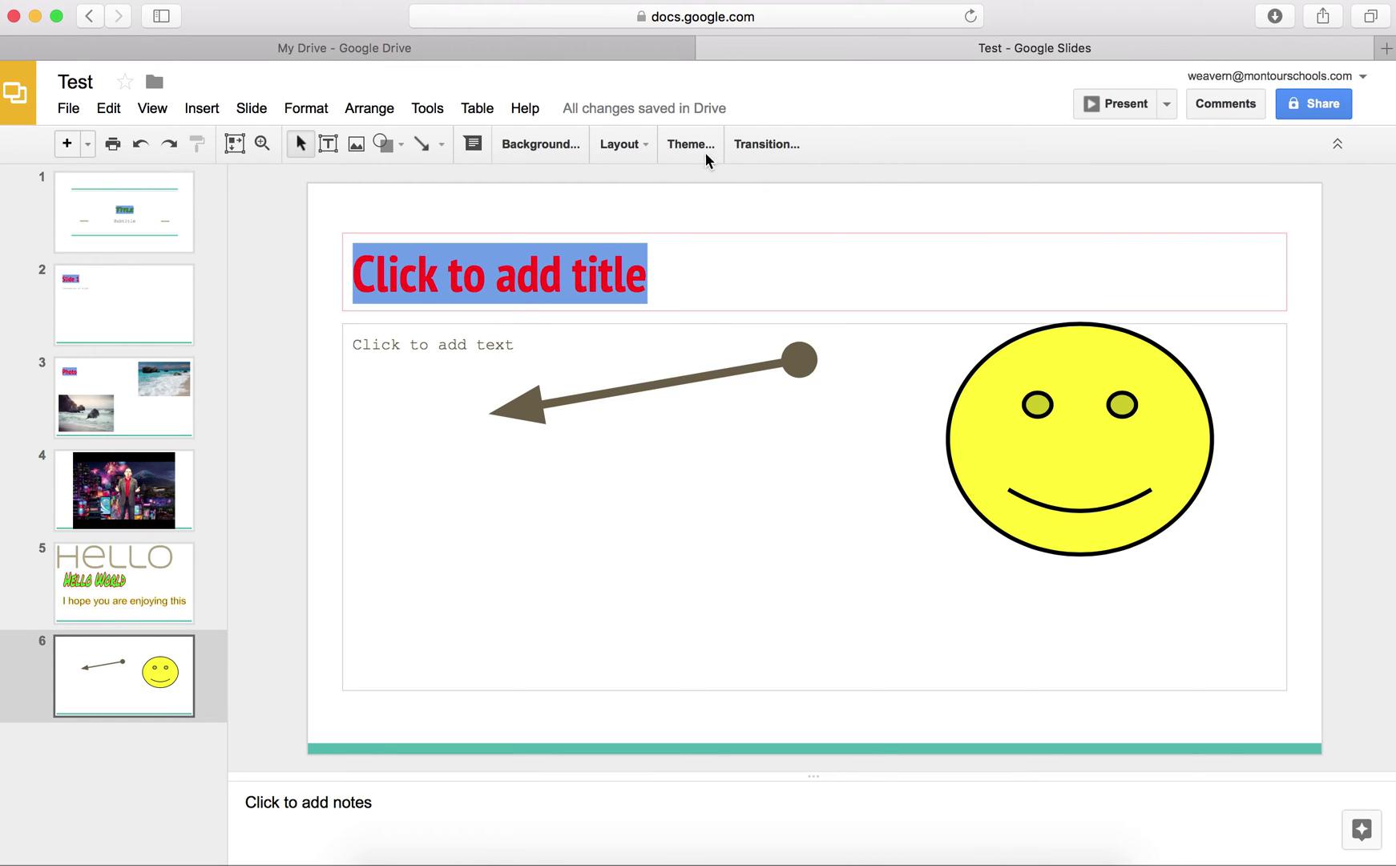
Start the slideshow with the Present button.
{"action": "left_click", "coordinate": [1123, 102]}
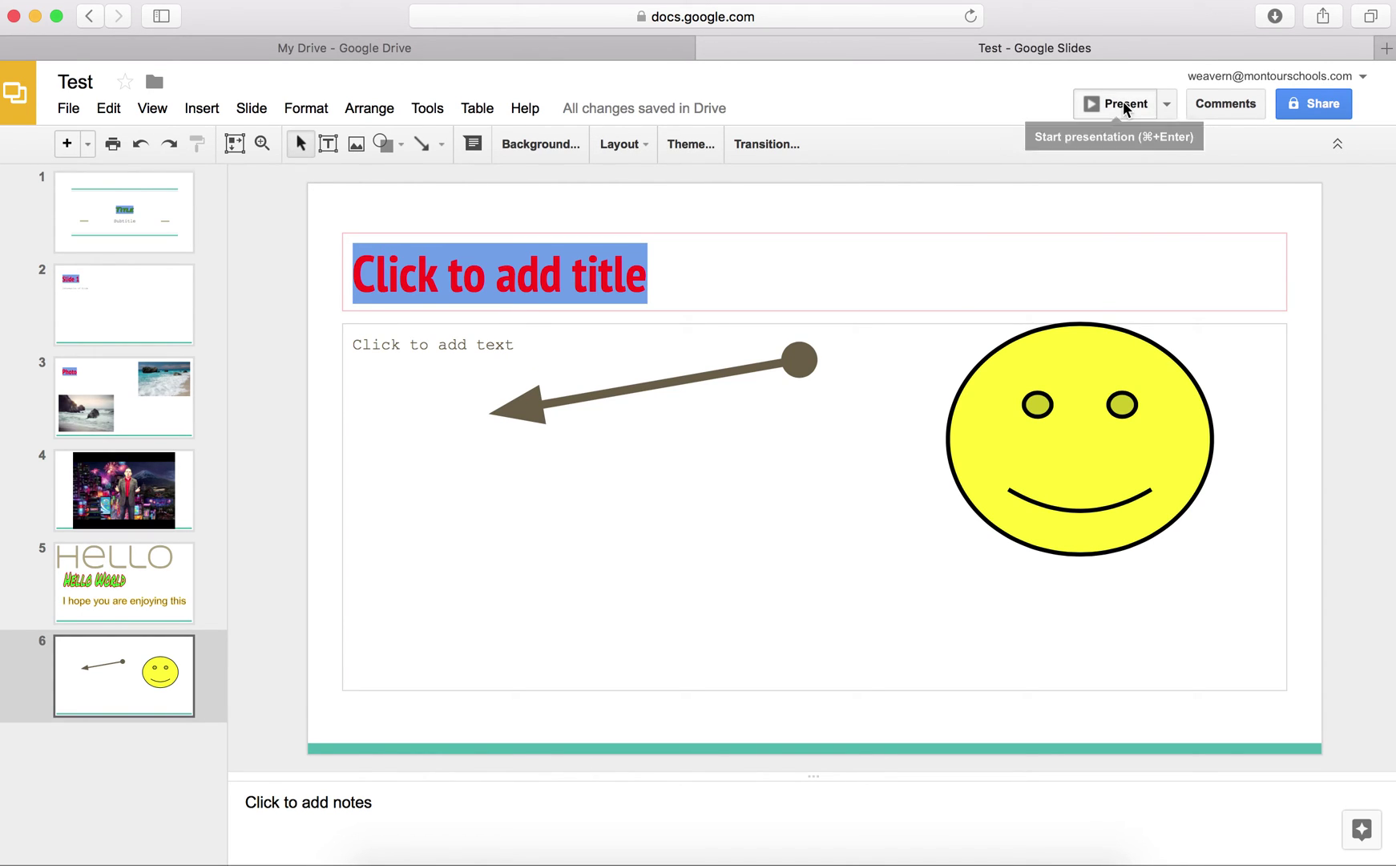